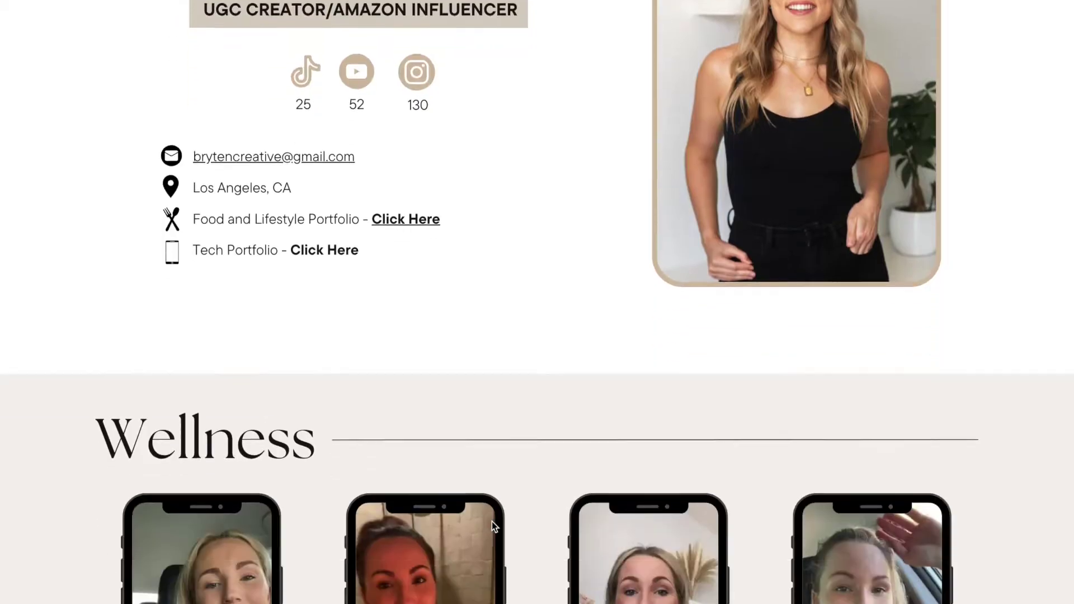
Step: Go to canva.com in Chrome after fixing the stray comma in the address
scroll(492, 525, "down", 10)
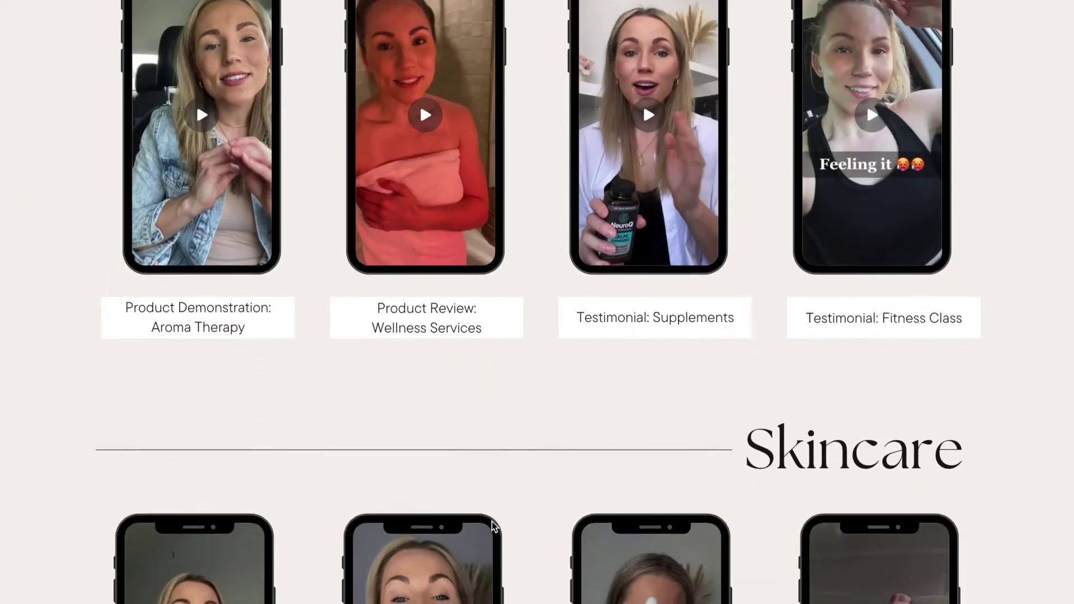
scroll(492, 525, "down", 15)
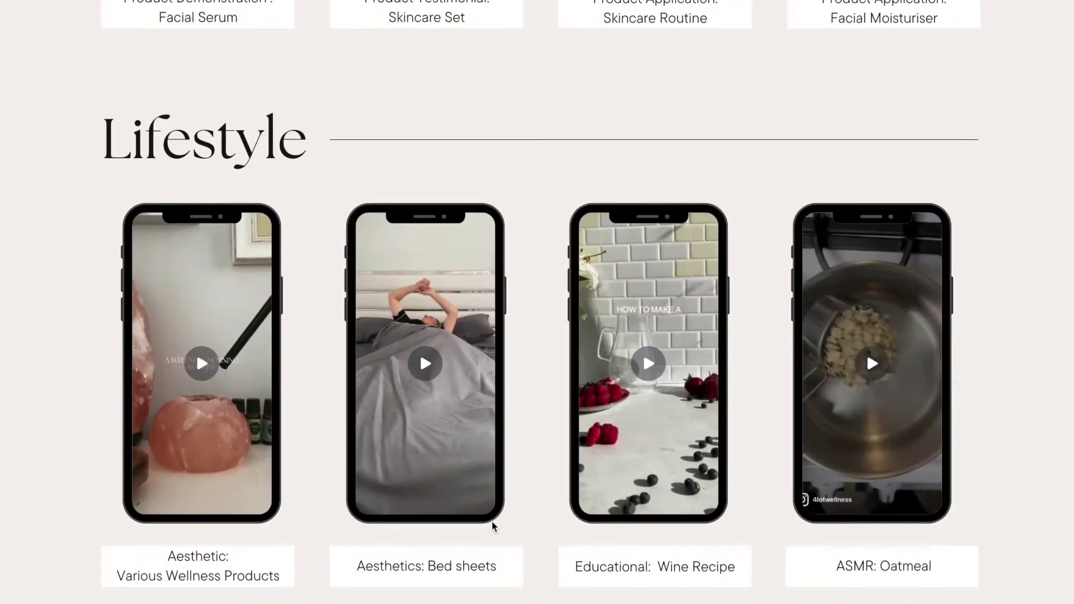
scroll(492, 521, "down", 15)
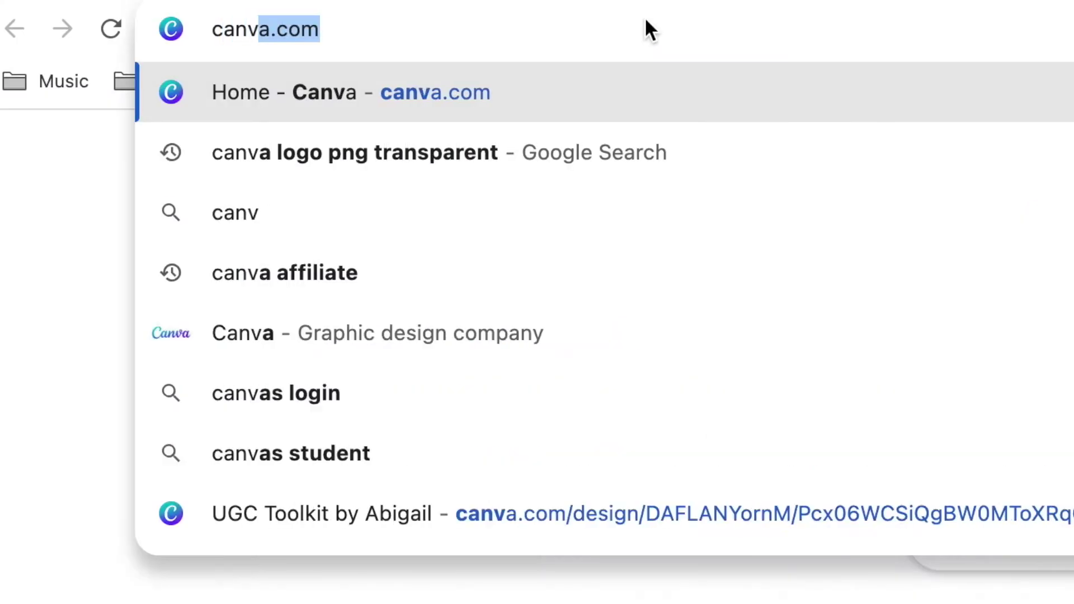
key("BackSpace")
type(".")
key("Return")
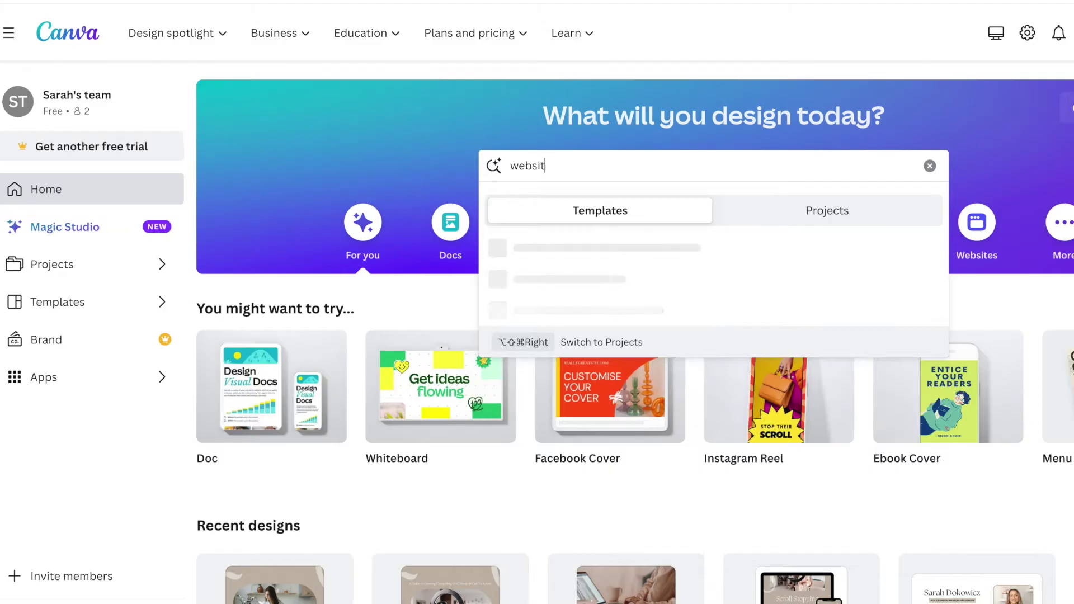
Step: Search Canva for 'website' templates and preview the Brand Agency Portfolio template
type("e")
key("Return")
scroll(578, 331, "down", 3)
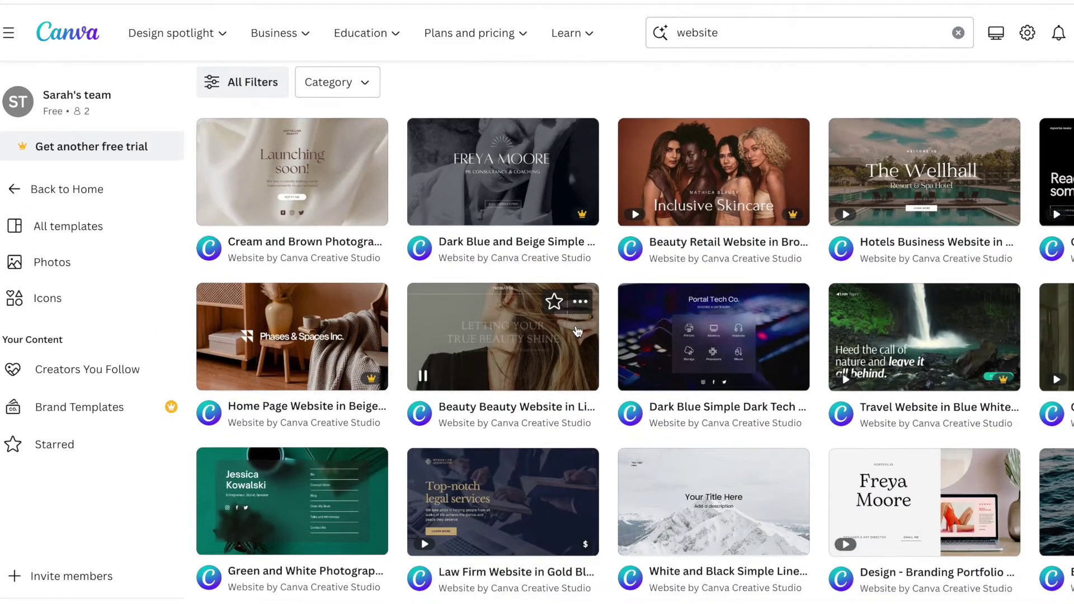
scroll(578, 331, "down", 3)
scroll(578, 331, "down", 3)
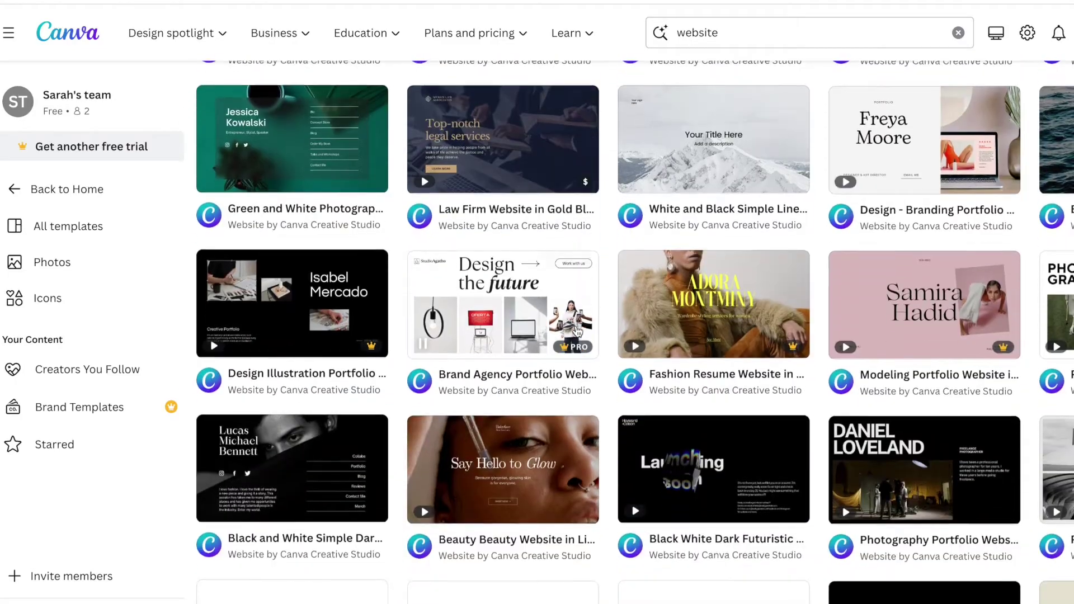
left_click(576, 326)
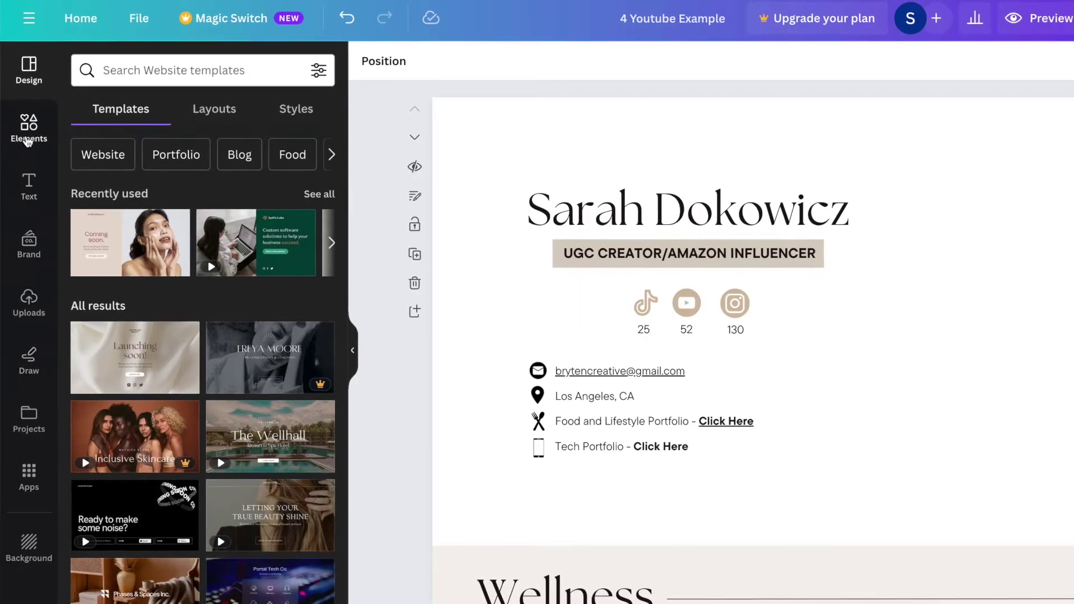
Step: Search Elements for 'frame' and place a rounded portrait frame beside the header
left_click(28, 135)
left_click(144, 73)
type("fre")
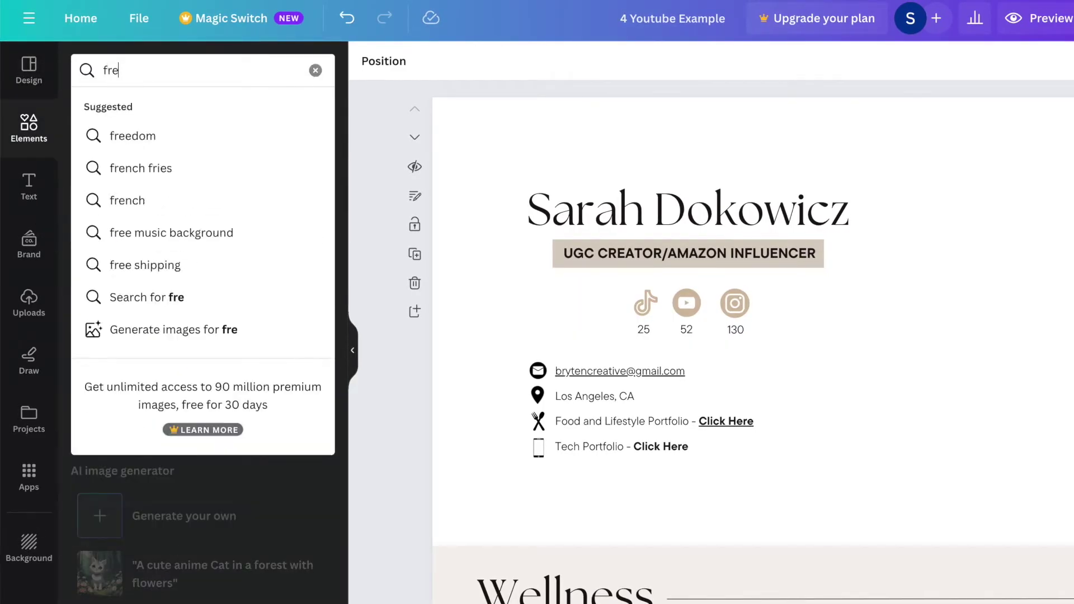
key("BackSpace")
type("am")
key("Return")
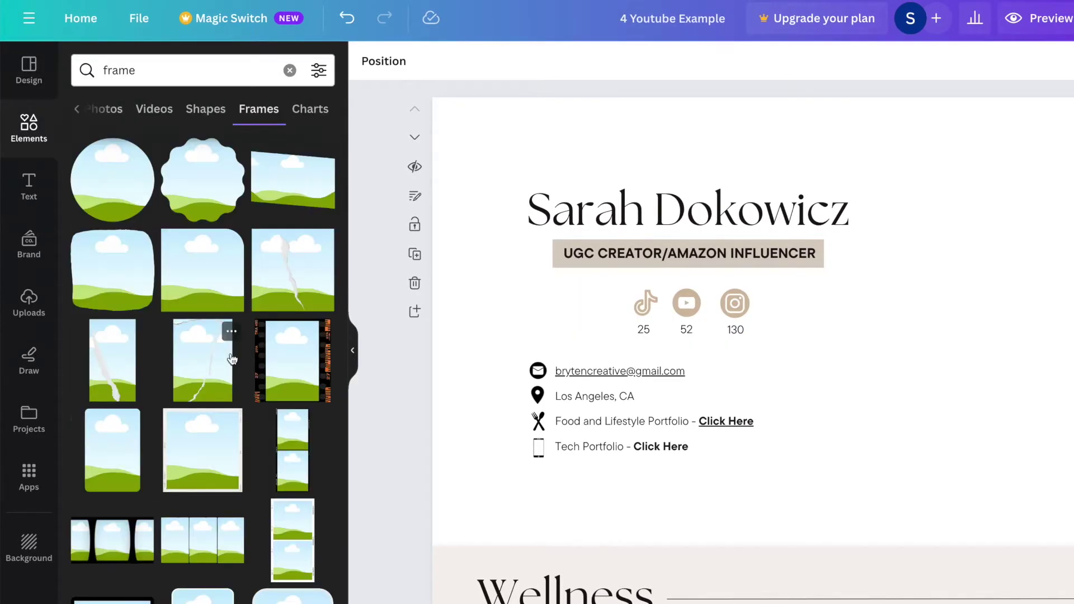
scroll(233, 360, "down", 2)
left_click_drag(229, 369, 1024, 266)
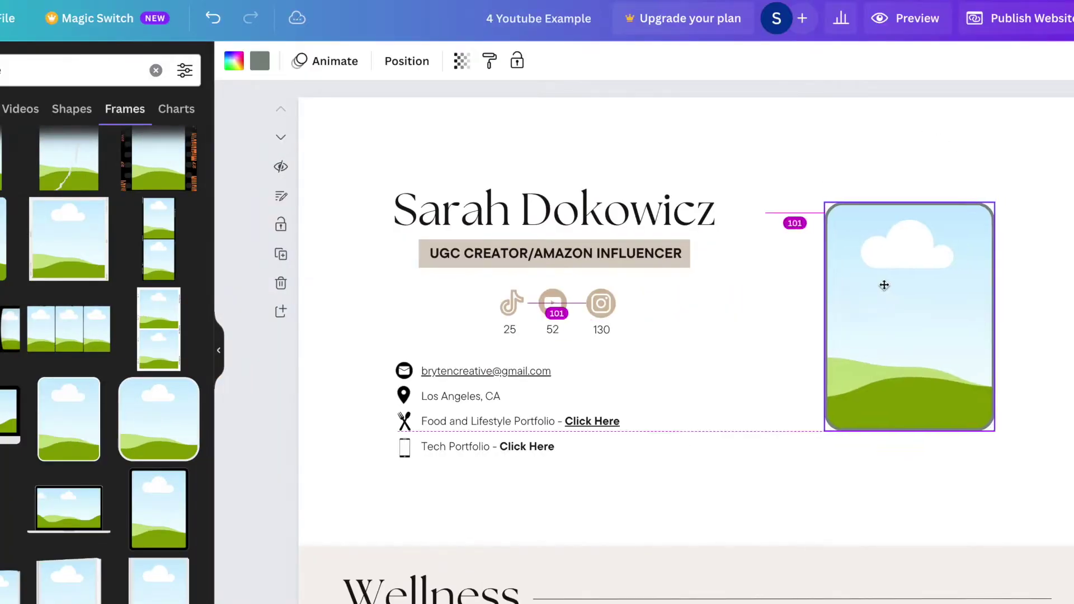
Step: Fill the frame with the woman-in-black photo and enlarge it from both corners
left_click_drag(32, 562, 860, 295)
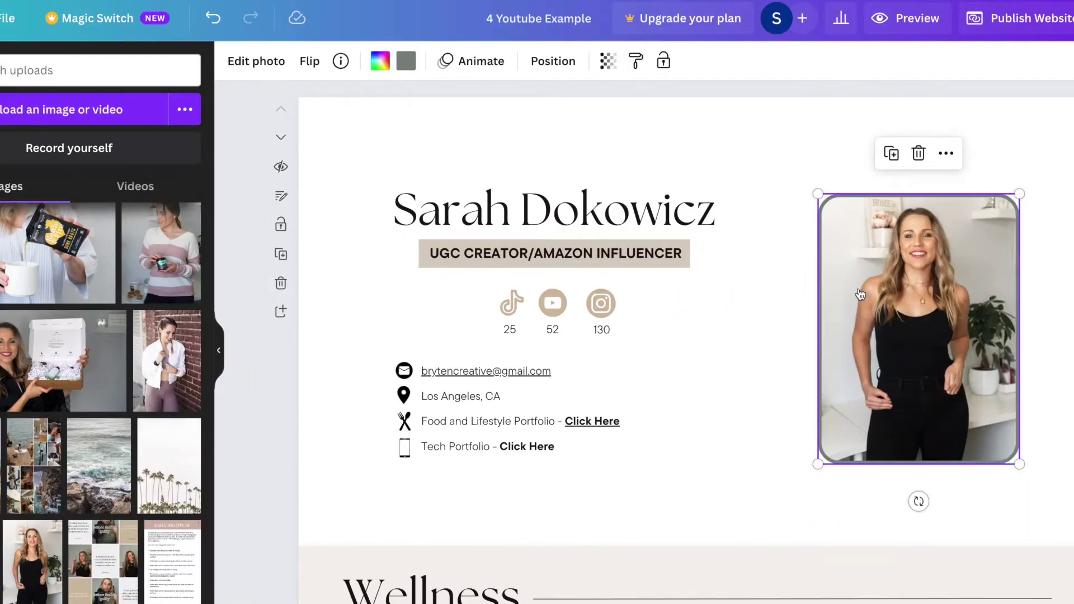
left_click_drag(816, 190, 805, 184)
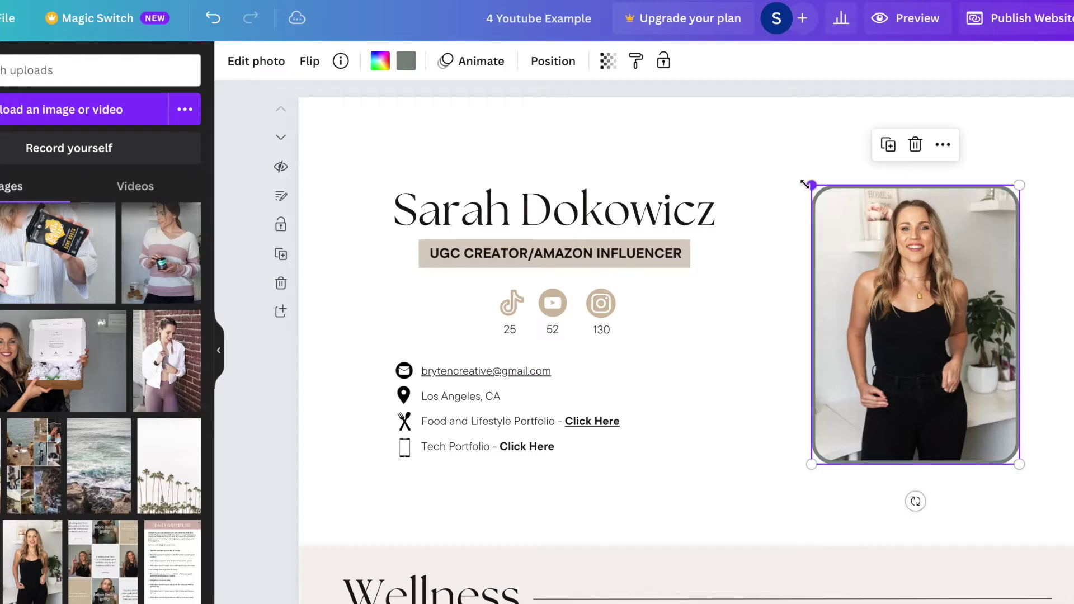
left_click_drag(1019, 466, 1031, 479)
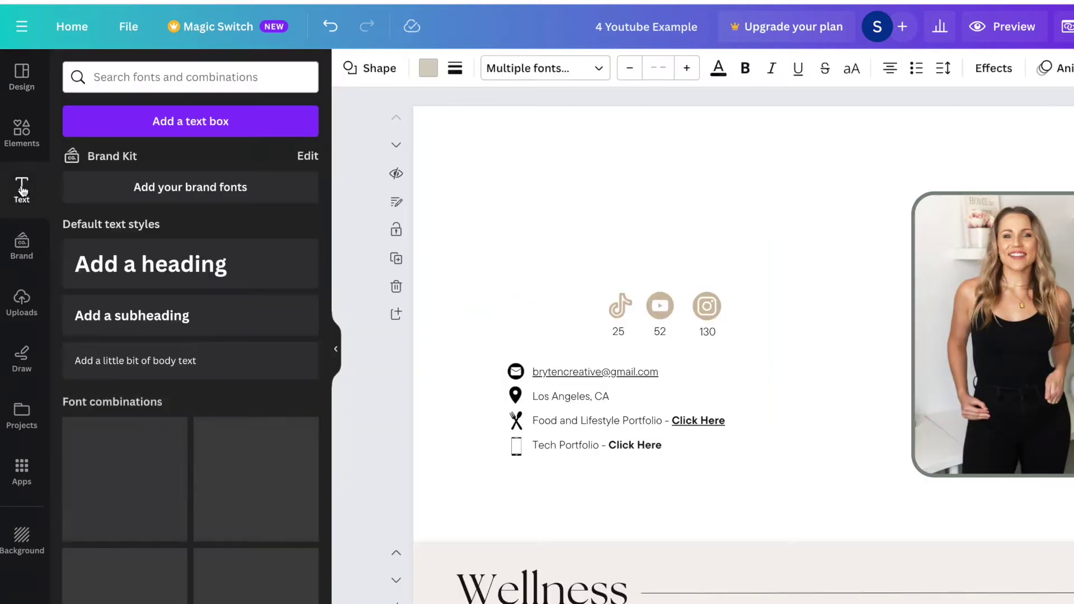
Step: Add a heading with the creator's name above the social icons, set in The Seasons font
left_click(167, 264)
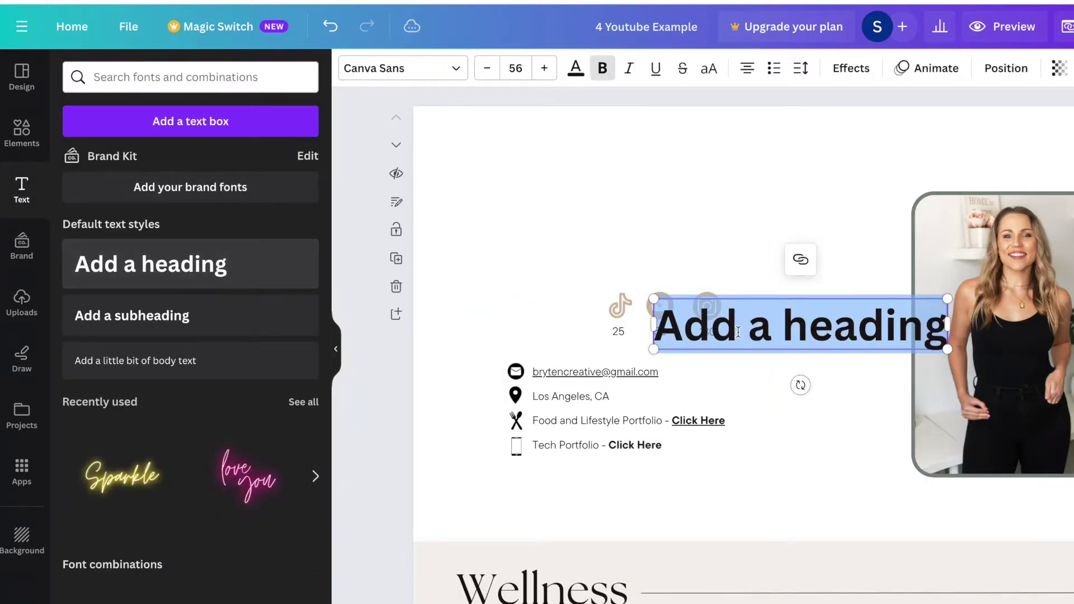
left_click(710, 218)
left_click_drag(754, 316, 639, 184)
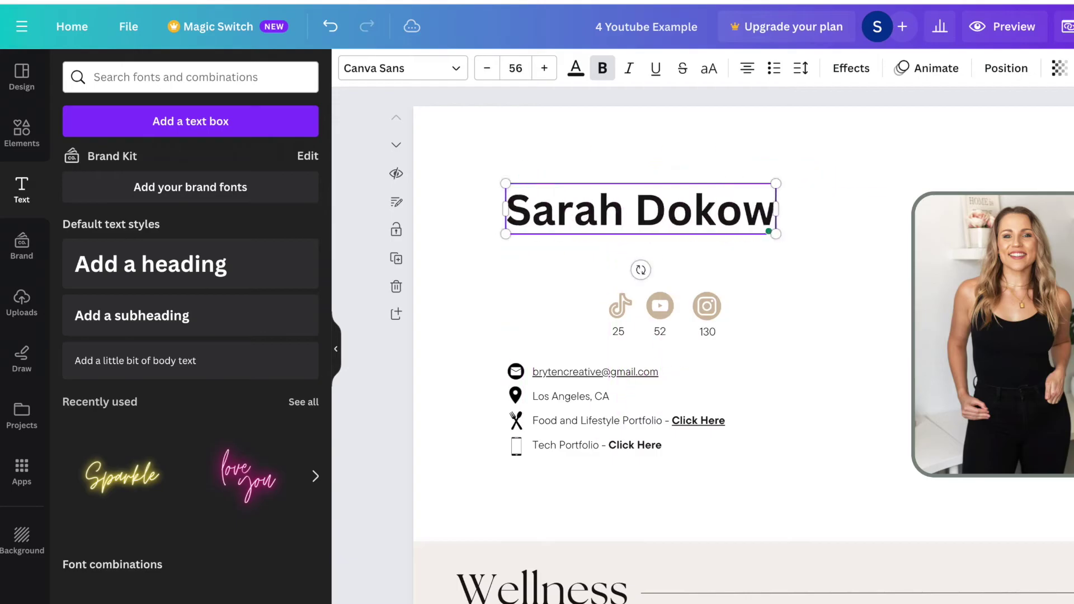
type("icz")
left_click(442, 72)
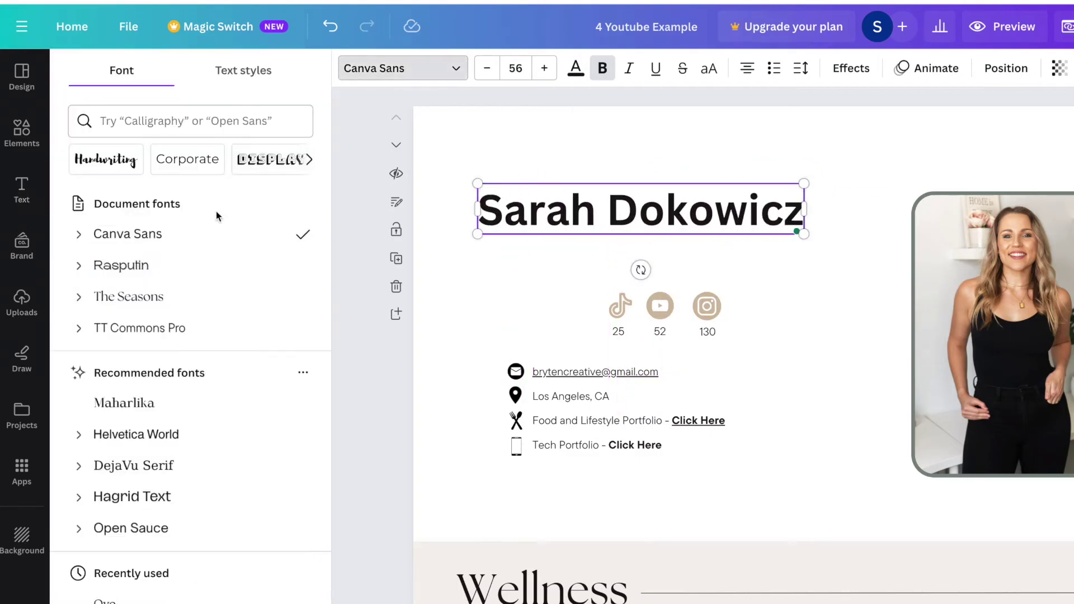
left_click(168, 297)
Step: Add a subheading just under the name and begin typing 'UGC CREATOR'
left_click(22, 191)
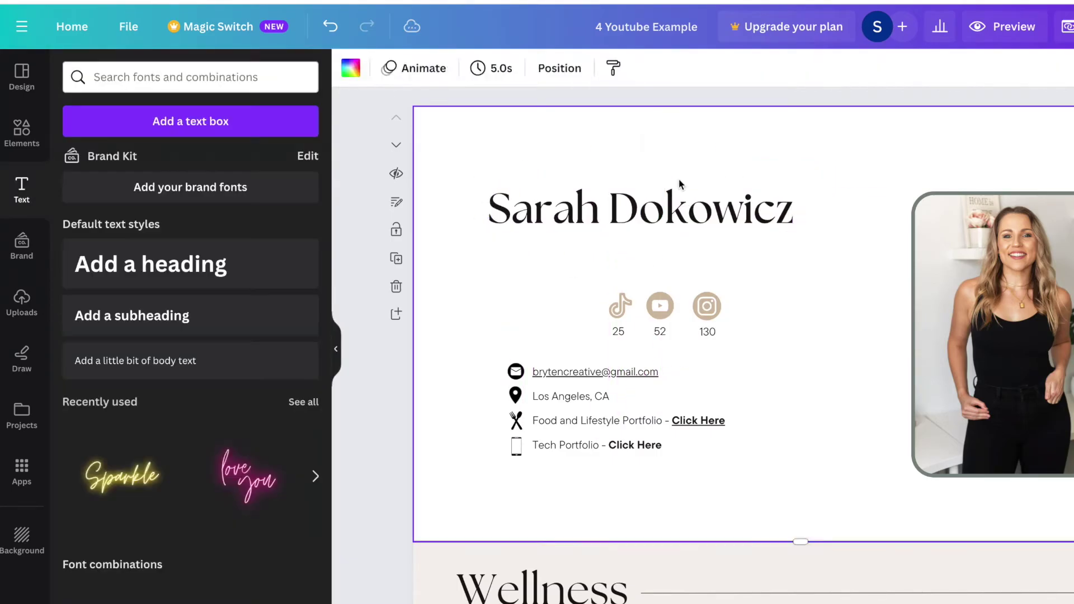
left_click(187, 316)
left_click_drag(801, 330, 645, 253)
double_click(644, 254)
type("UGC CREATOR/")
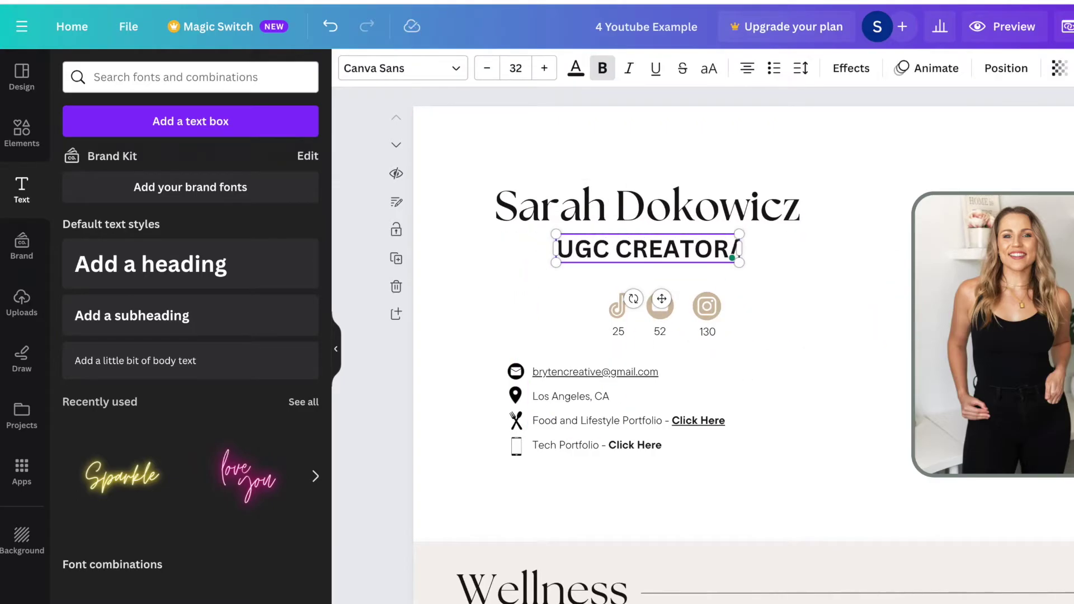
type("R")
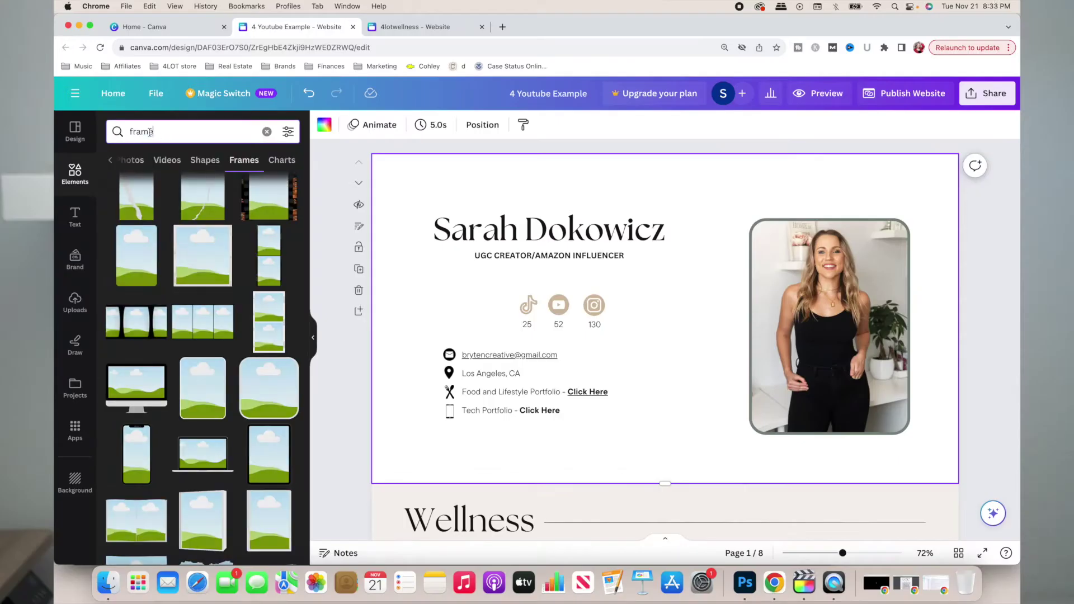
Step: Search Elements for 'shape' and add a rectangle resized into a thin 230×38 bar
key("ctrl+a")
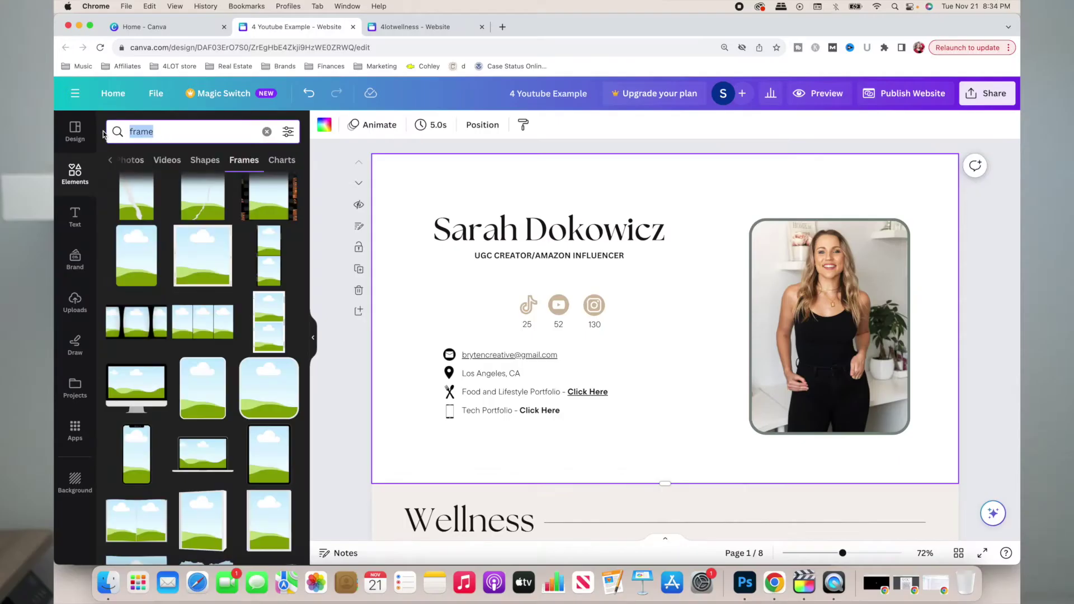
type("shape")
key("Return")
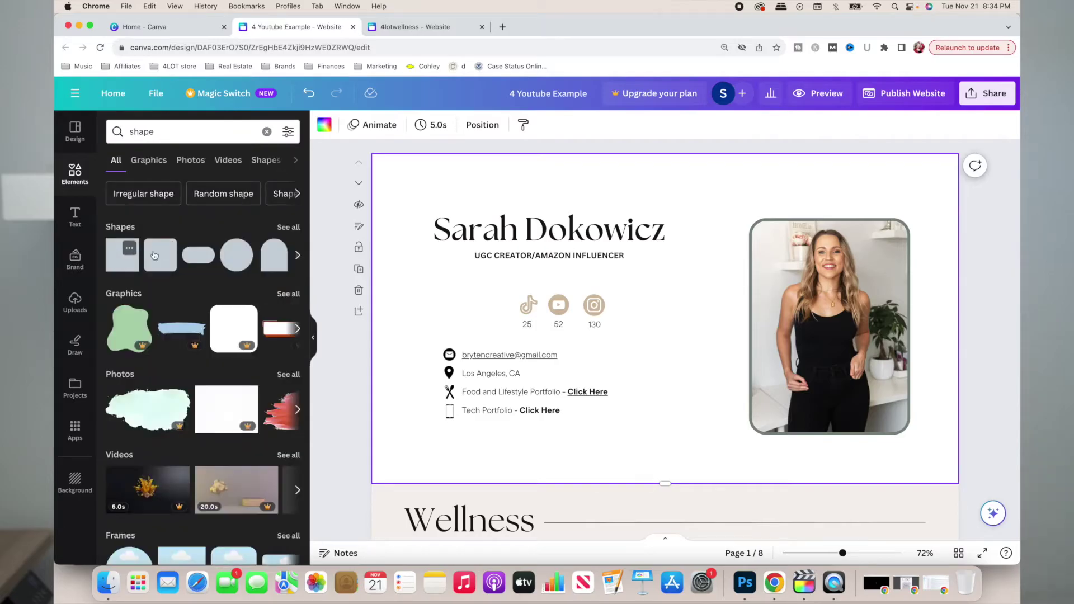
left_click(122, 255)
left_click_drag(664, 365, 663, 284)
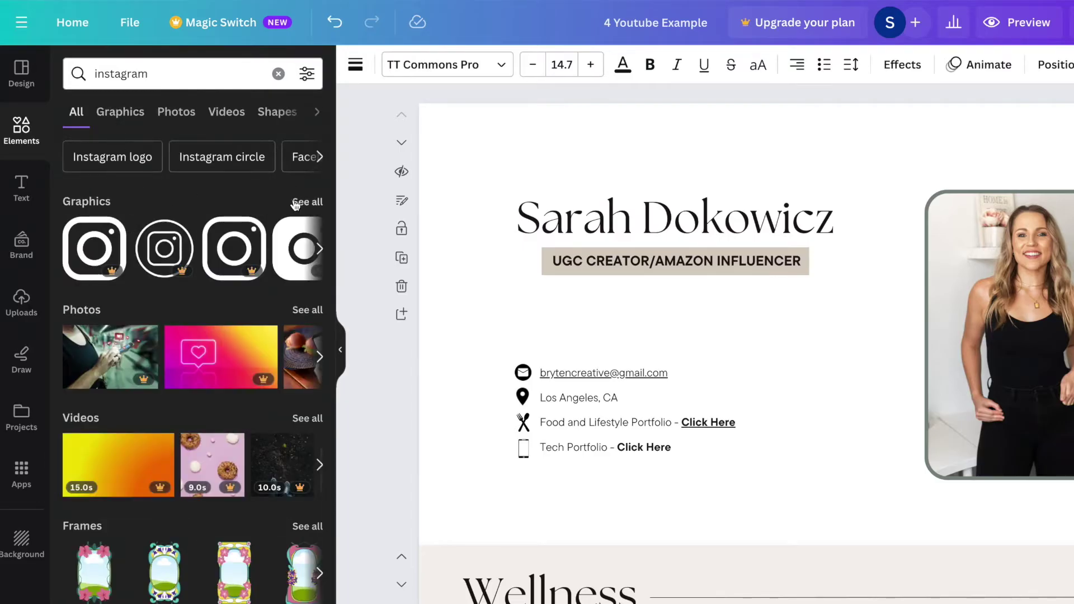
Step: Place an Instagram icon under the subheading and start linking it to the copied profile URL
left_click(295, 203)
left_click_drag(278, 234, 628, 326)
left_click_drag(719, 412, 561, 316)
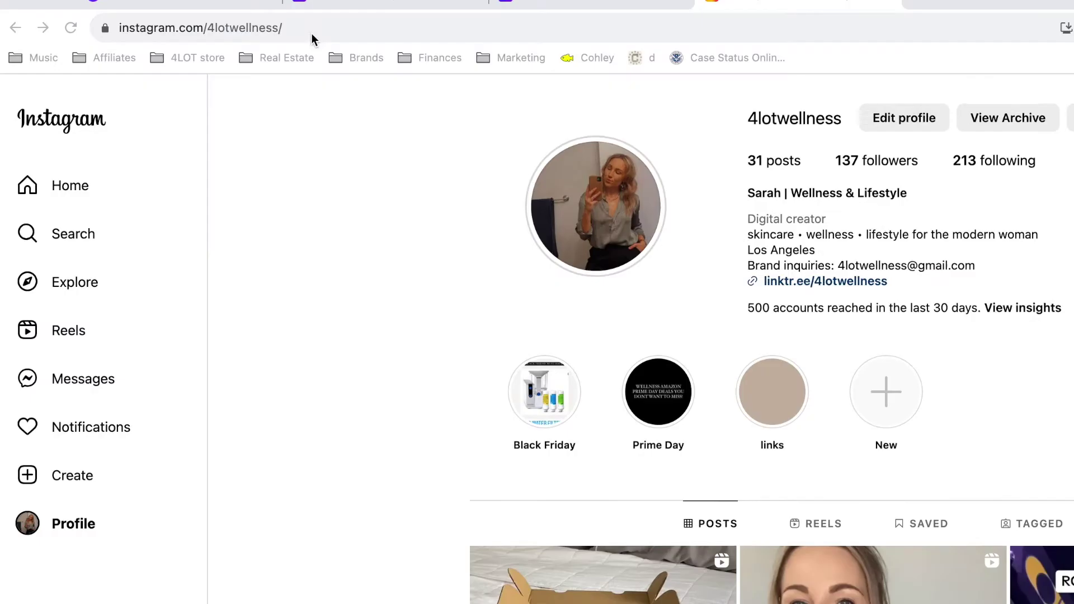
left_click(317, 31)
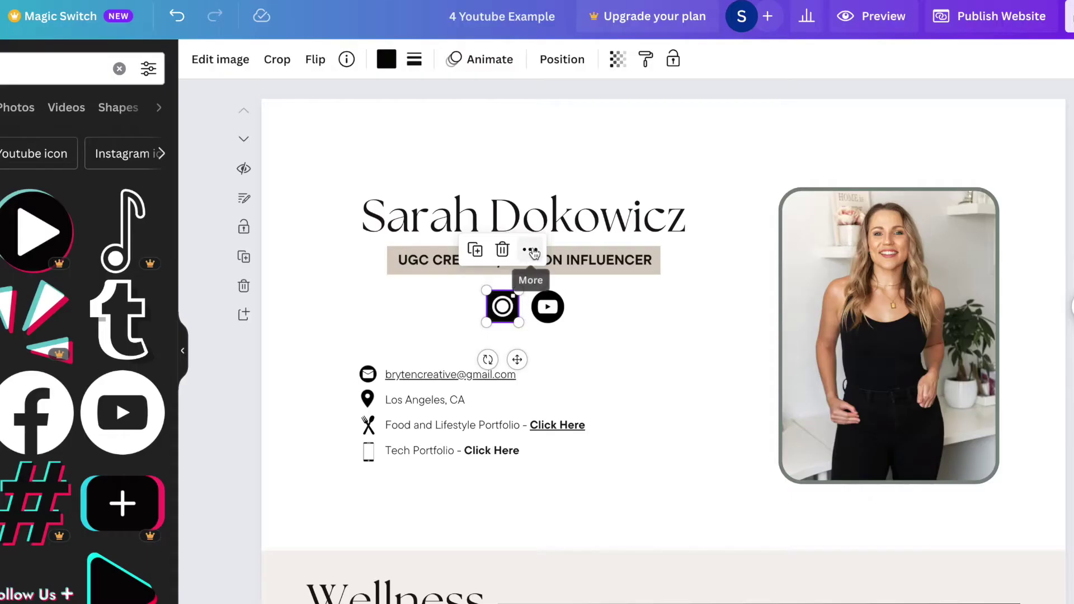
left_click(530, 251)
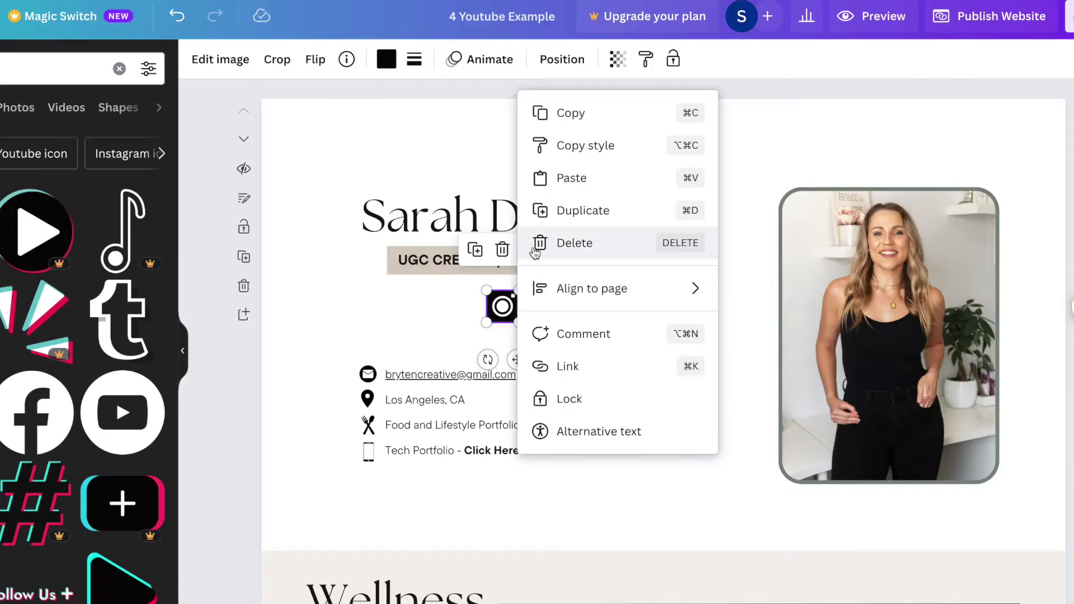
left_click(559, 367)
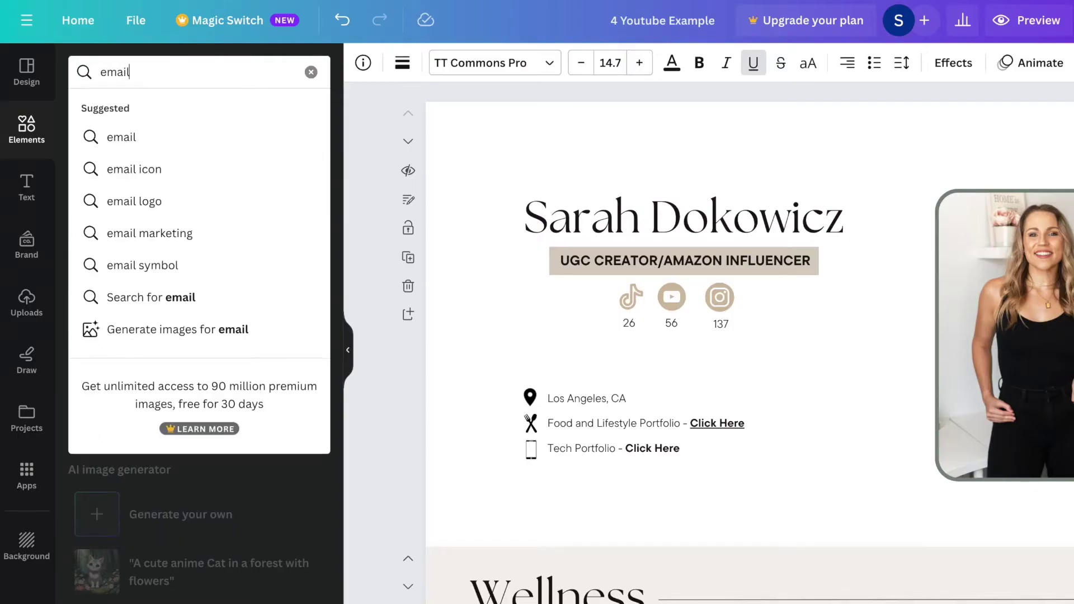
Step: Add an envelope graphic from the email search and shrink it to 40×40
key("Return")
left_click(315, 201)
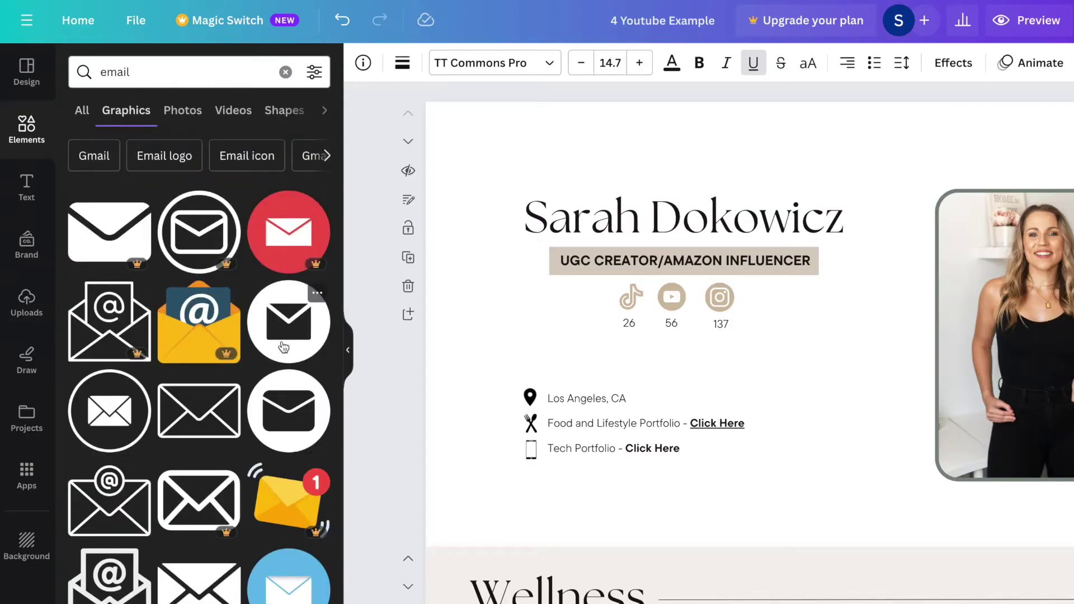
left_click_drag(284, 346, 554, 386)
left_click_drag(643, 451, 478, 320)
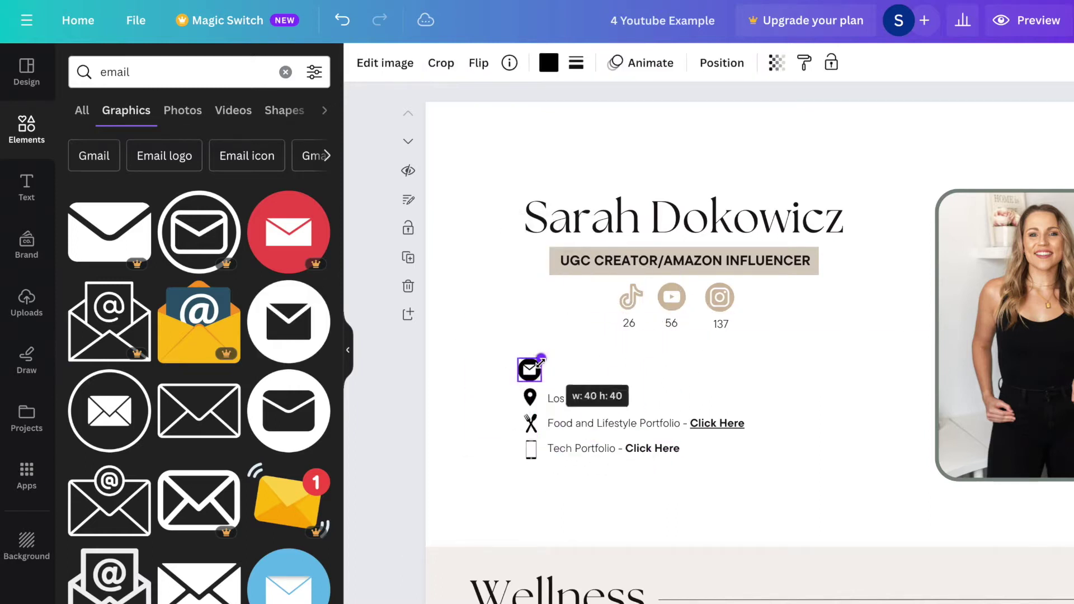
left_click_drag(540, 361, 539, 362)
Step: Add a small body text box with the email address beside the envelope icon
left_click(26, 184)
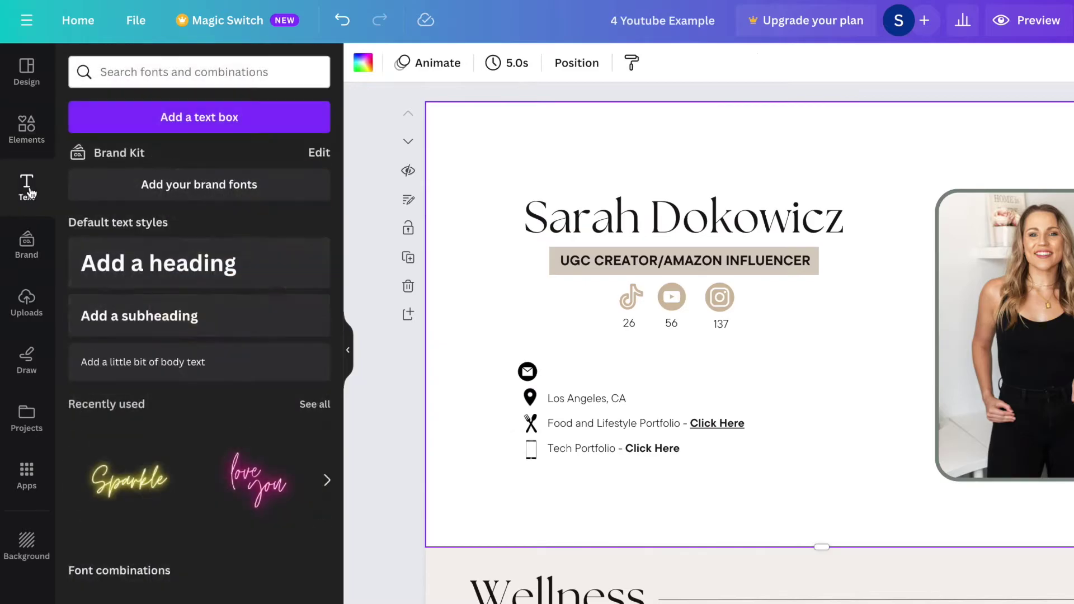
left_click(142, 362)
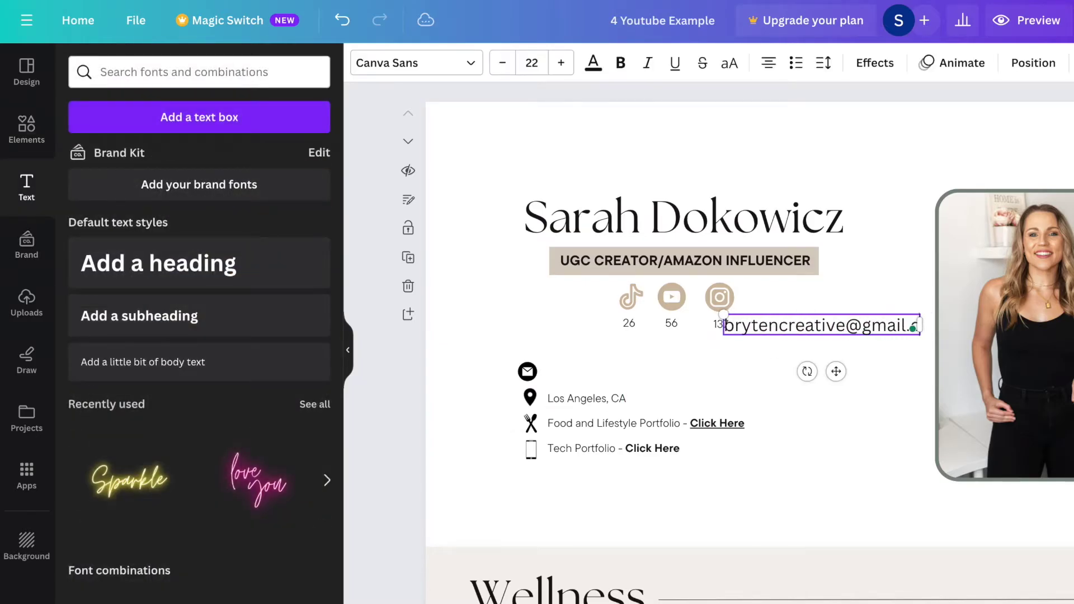
left_click_drag(857, 325, 733, 372)
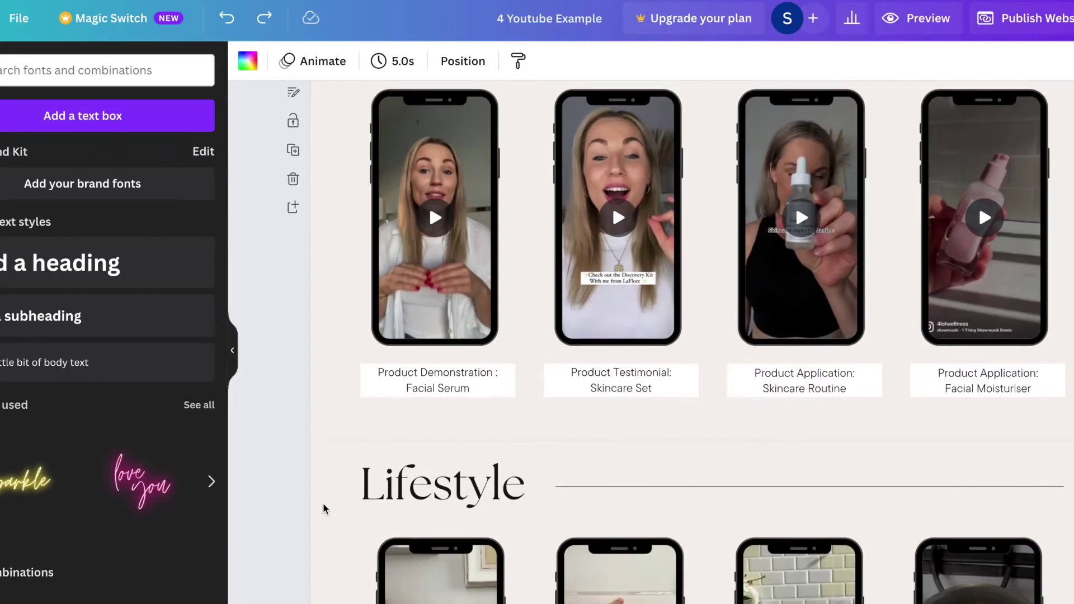
scroll(323, 507, "down", 5)
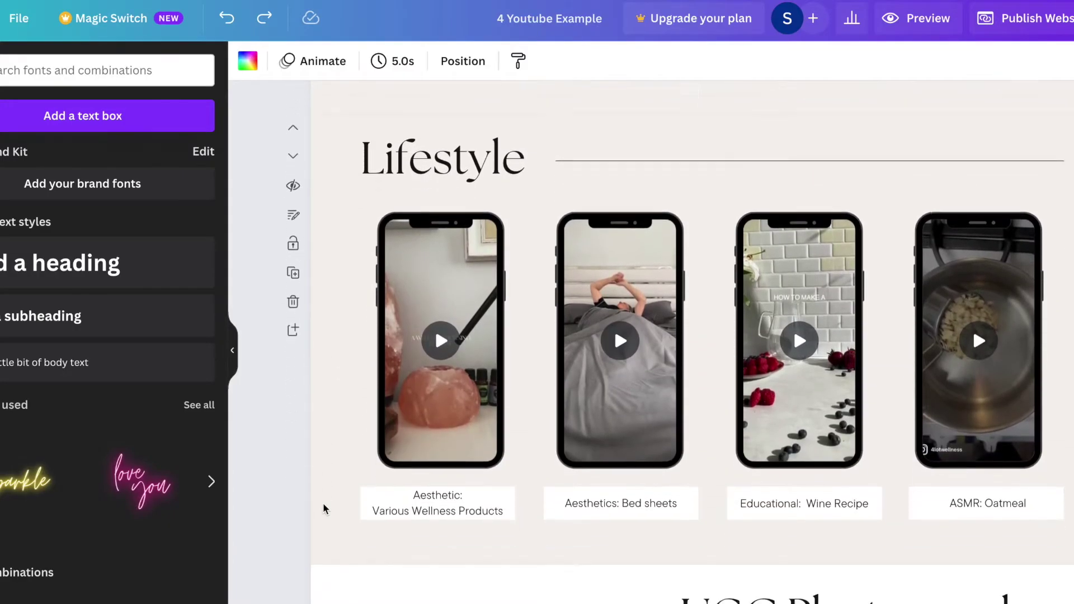
Step: Scroll through the page to the phone video section that still lacks a title
scroll(323, 507, "up", 5)
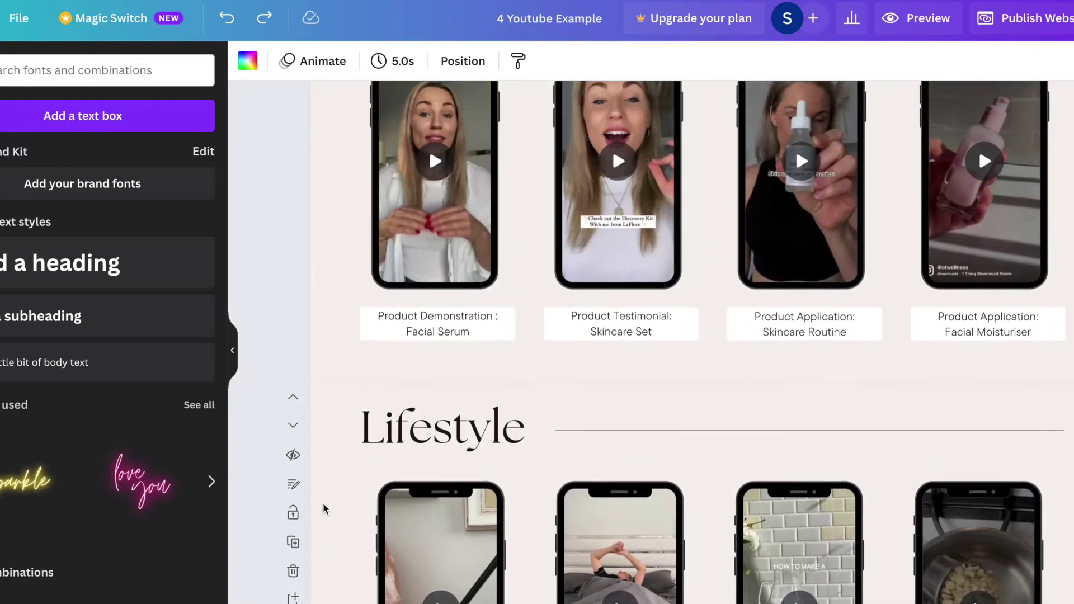
scroll(324, 507, "up", 10)
scroll(323, 506, "down", 3)
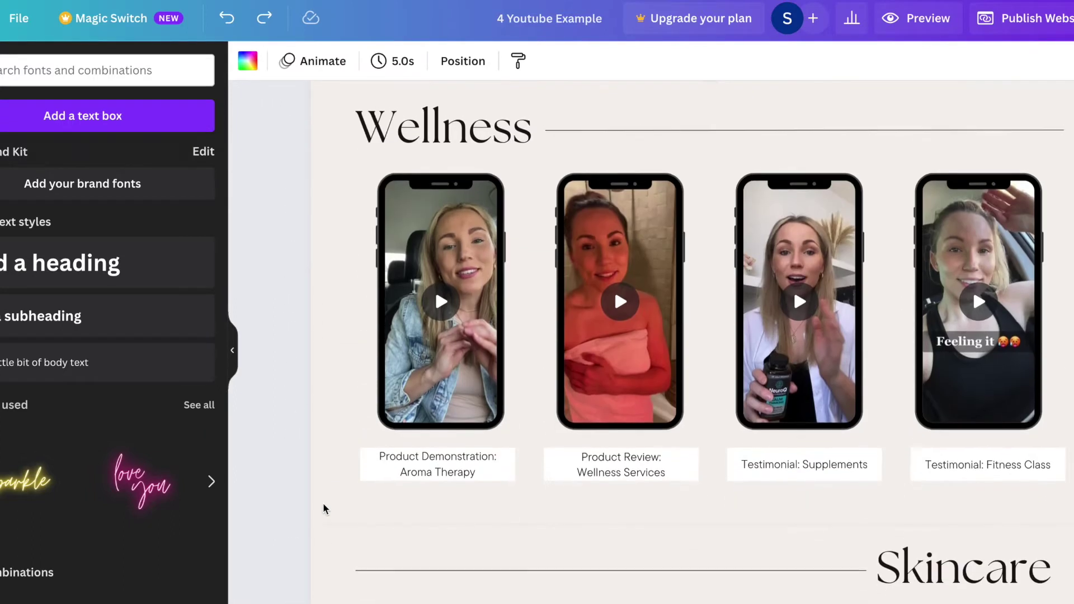
scroll(323, 508, "down", 1)
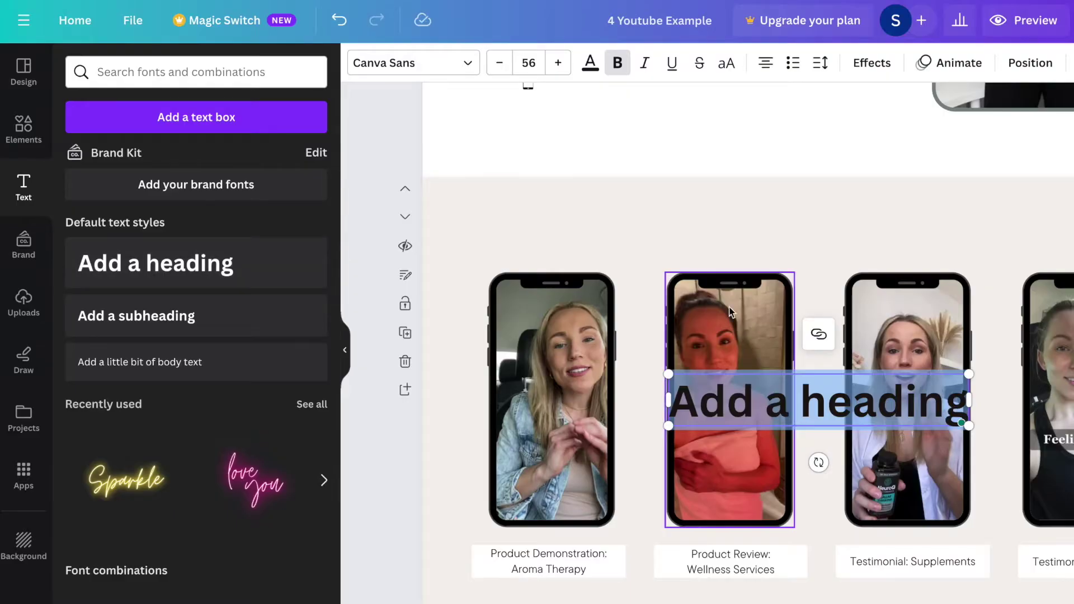
Step: Place the Wellness heading above the phones in The Seasons font, aligned with the first phone
left_click_drag(821, 398, 639, 226)
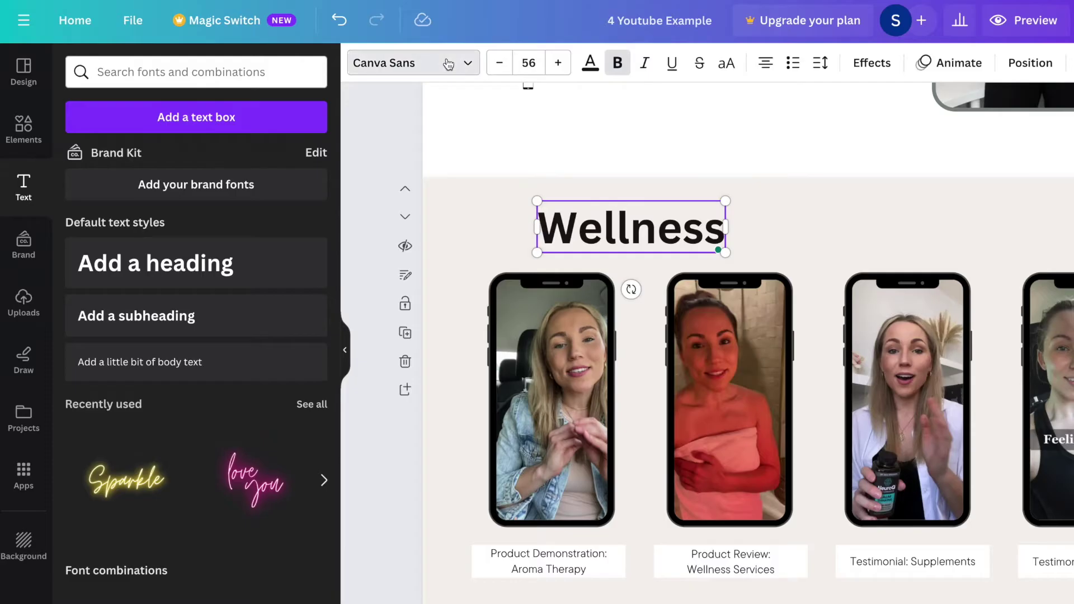
left_click(447, 64)
left_click(133, 296)
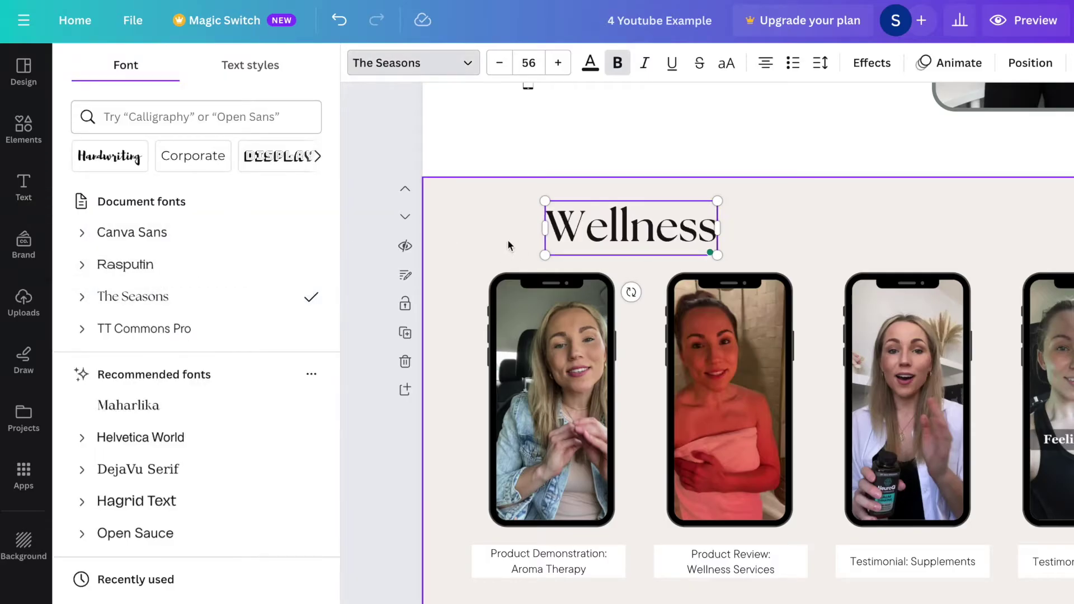
left_click(508, 245)
left_click_drag(605, 229, 542, 228)
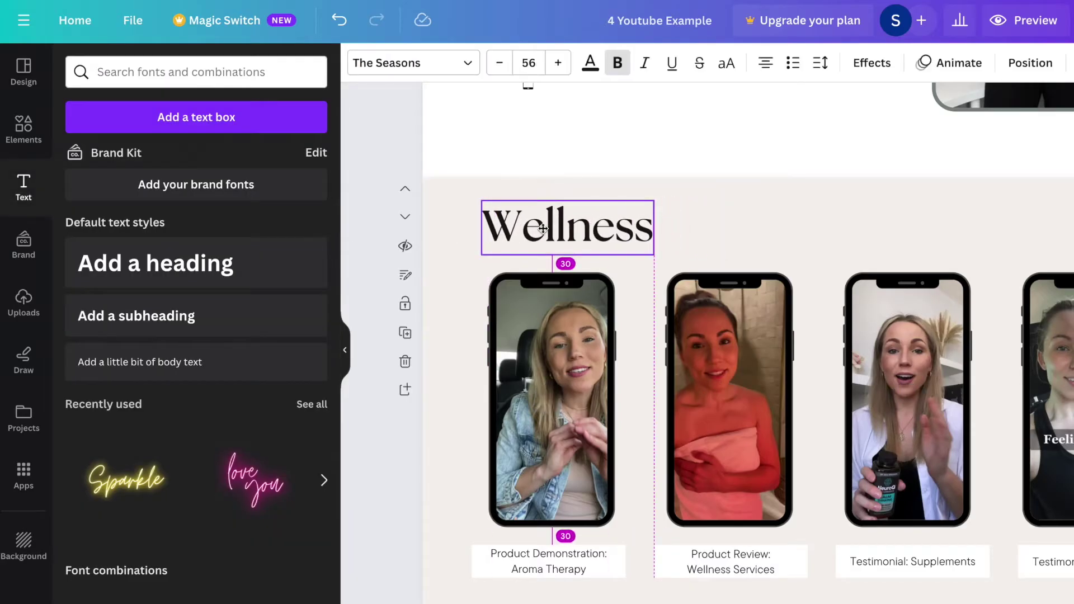
Step: Add a plain line shape to the right of the Wellness heading as a divider
left_click(23, 129)
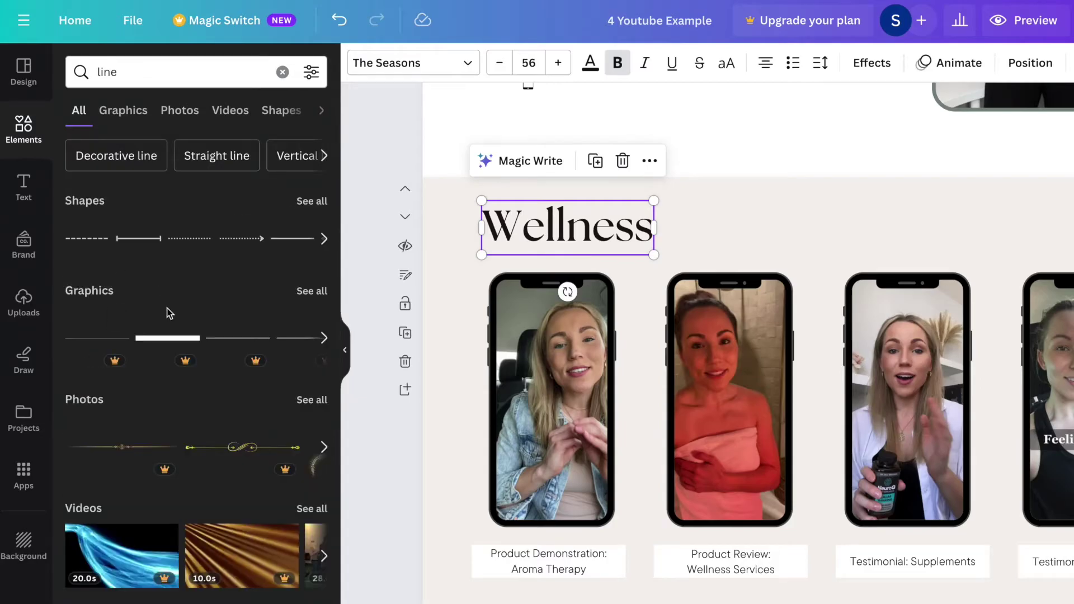
left_click(309, 200)
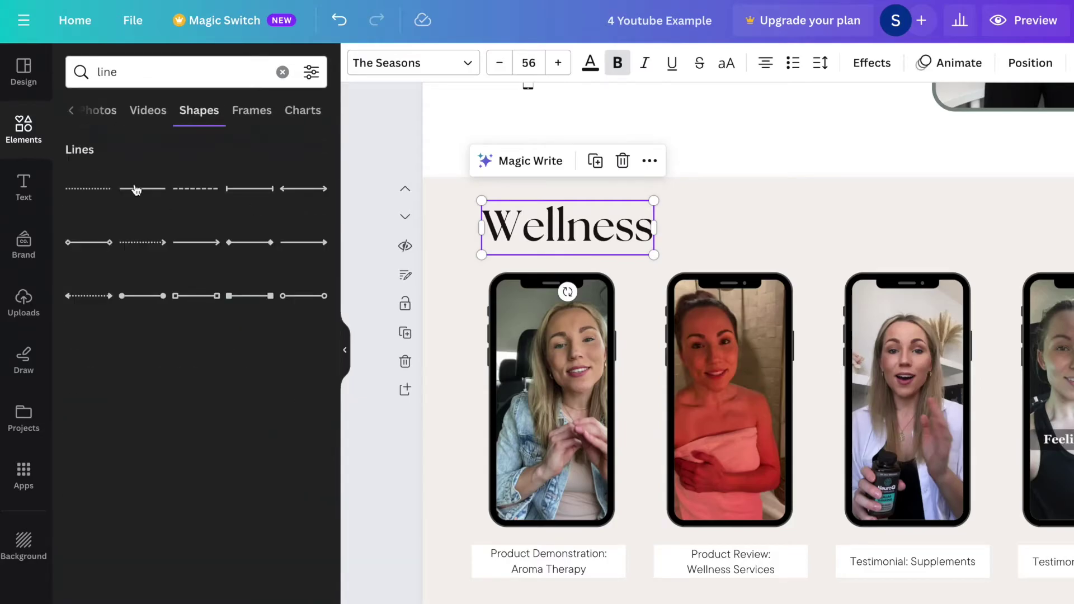
left_click_drag(704, 247, 702, 230)
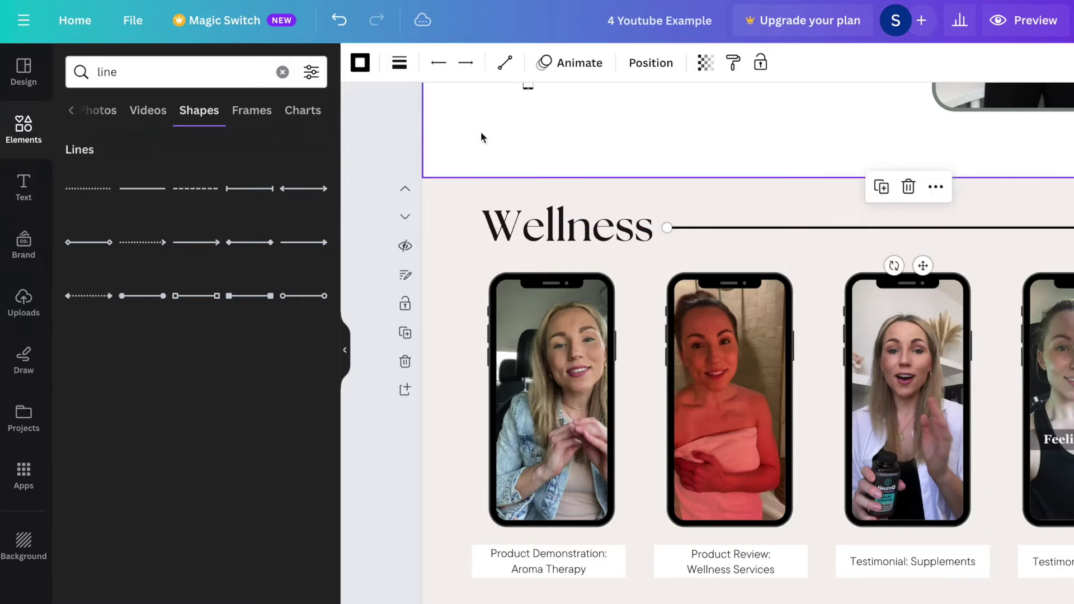
left_click(400, 66)
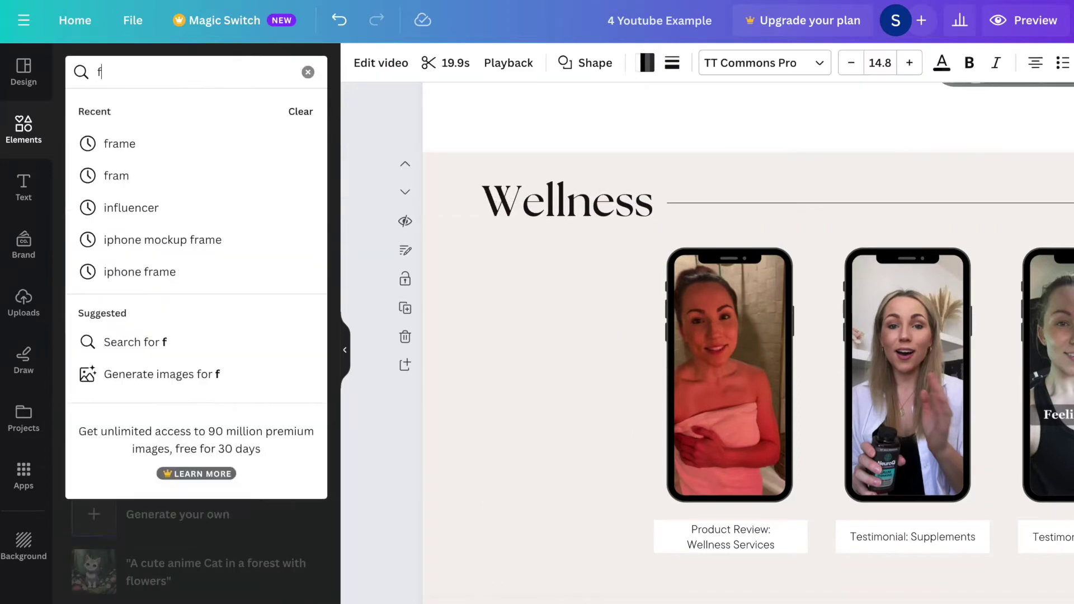
Step: Place an empty phone frame from the Frames results in the first Wellness slot, sized like the others
type("rame")
key("Return")
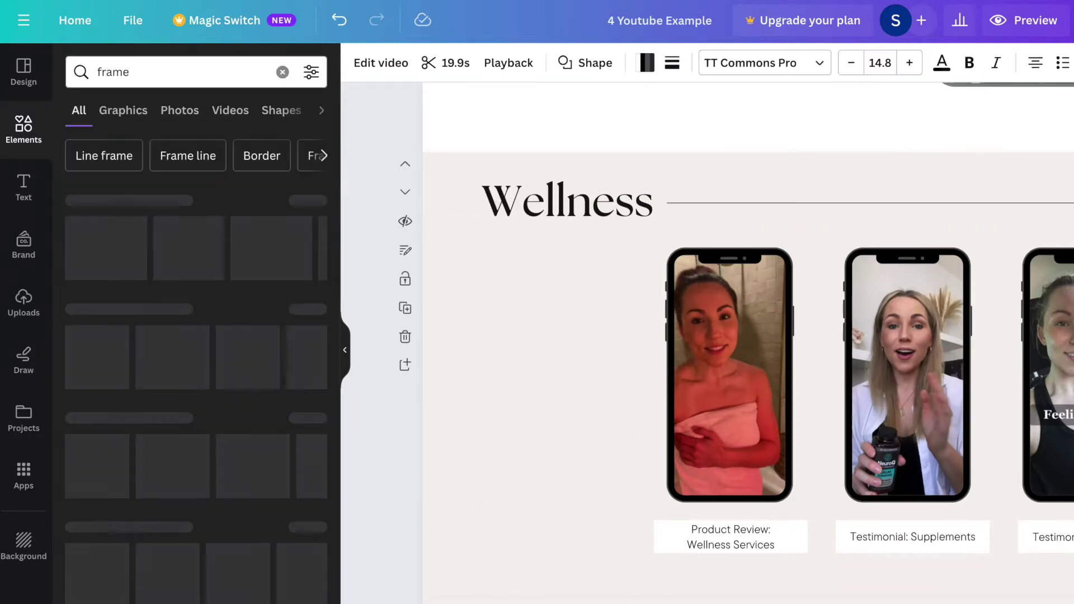
left_click(315, 207)
scroll(101, 469, "down", 10)
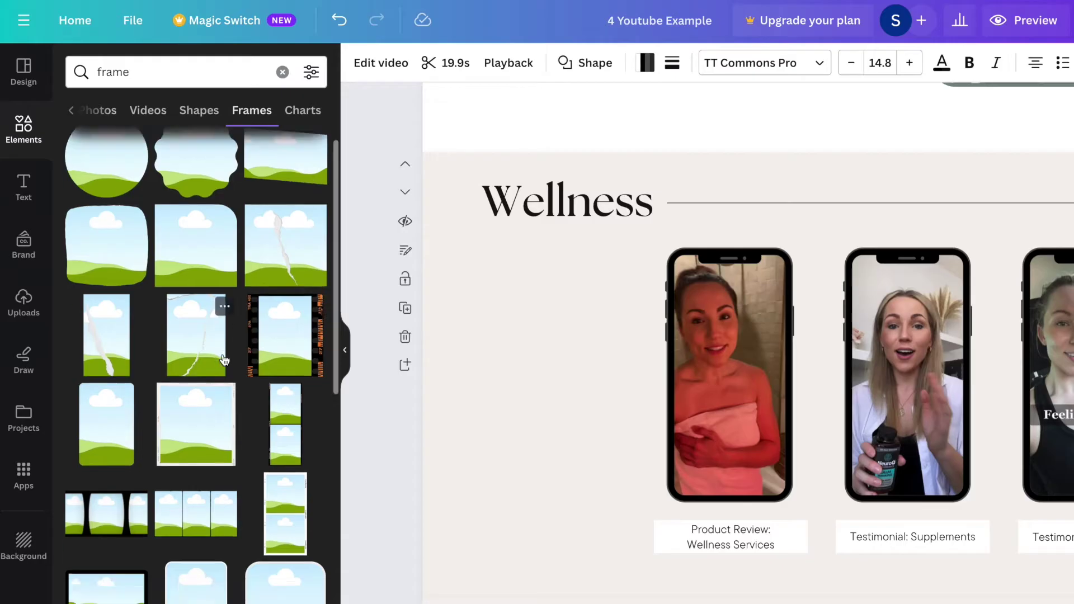
left_click_drag(101, 469, 529, 307)
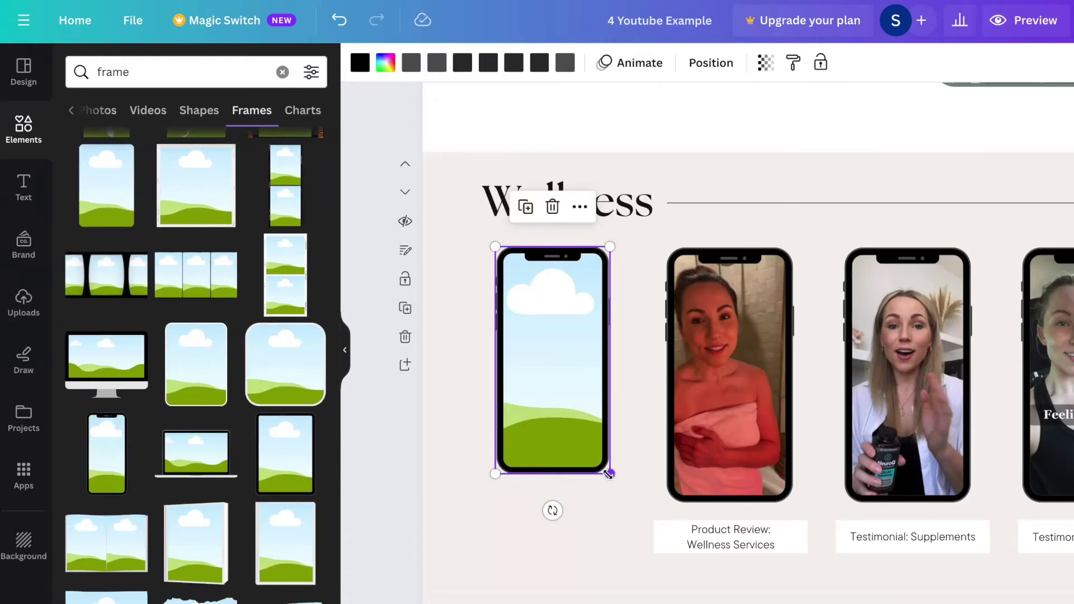
left_click_drag(608, 474, 615, 501)
left_click(23, 302)
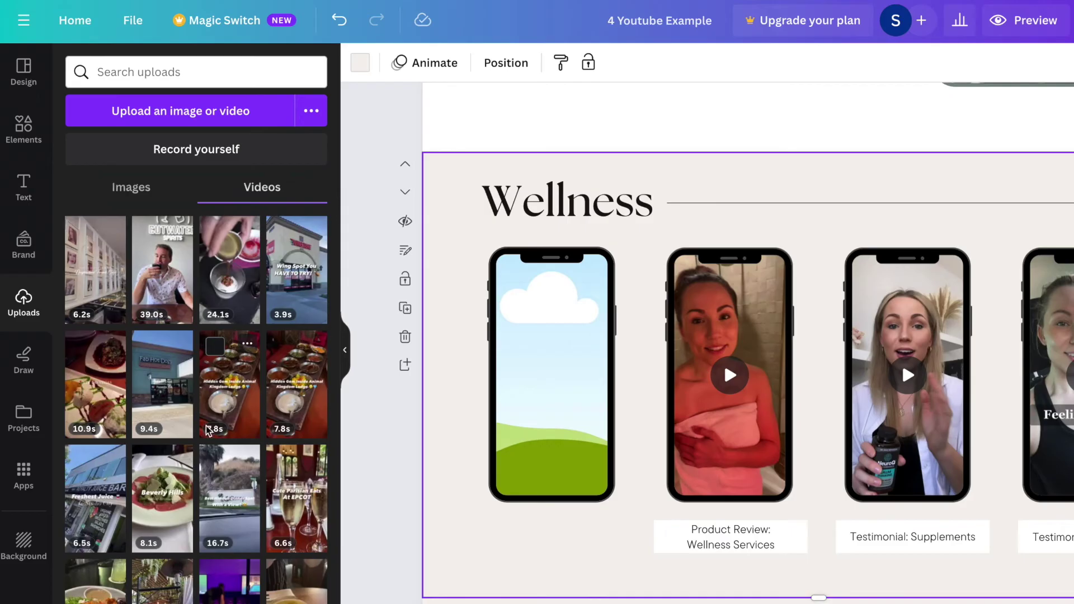
Step: Drop the Beverly Hills food video into the first phone frame and show its Playback settings
scroll(209, 431, "down", 1)
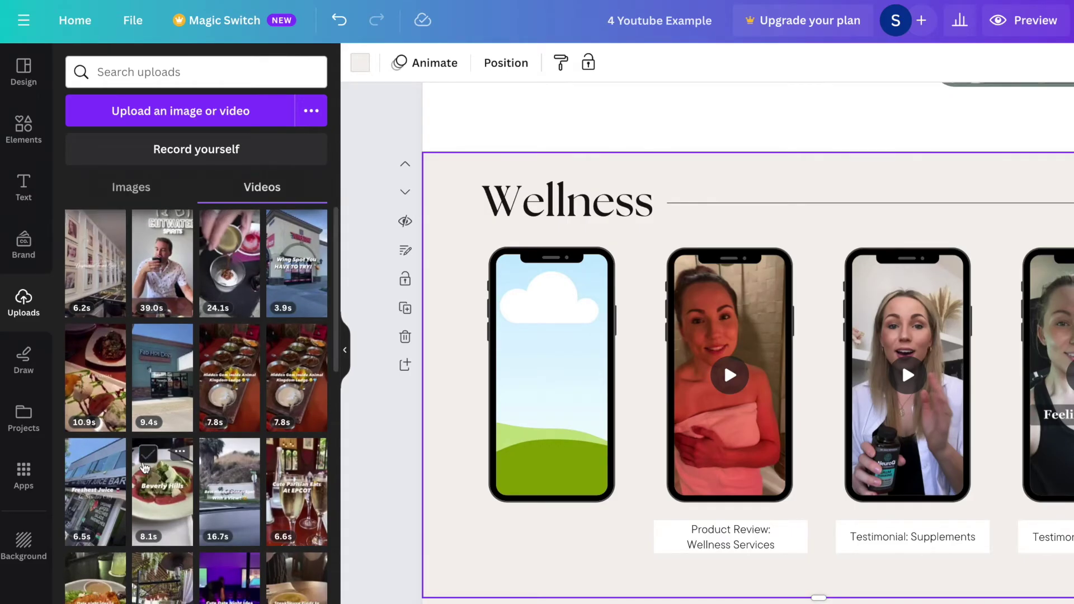
left_click_drag(157, 492, 565, 371)
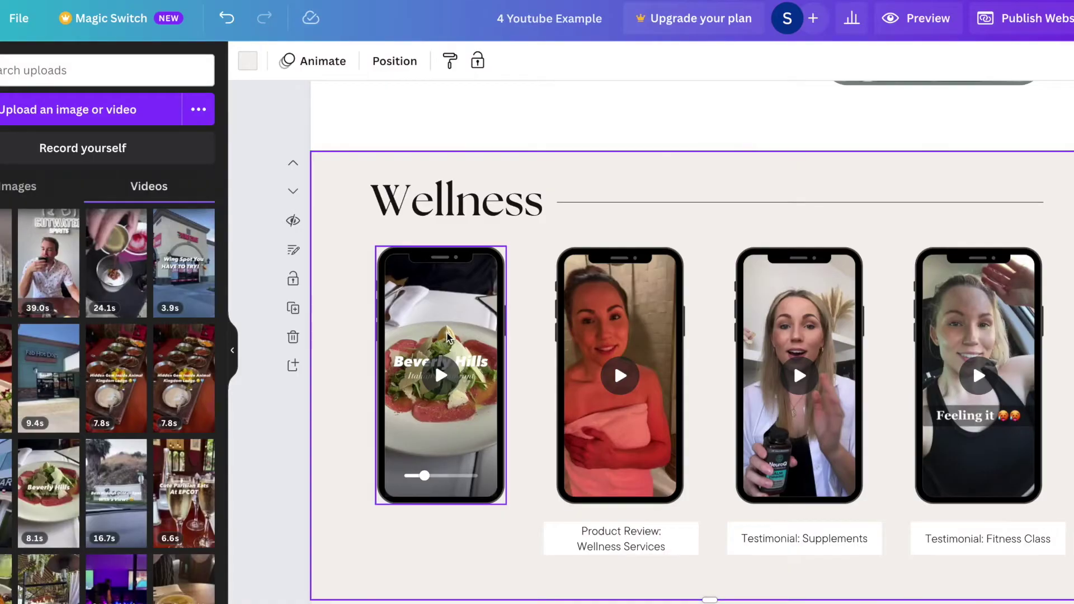
left_click(447, 338)
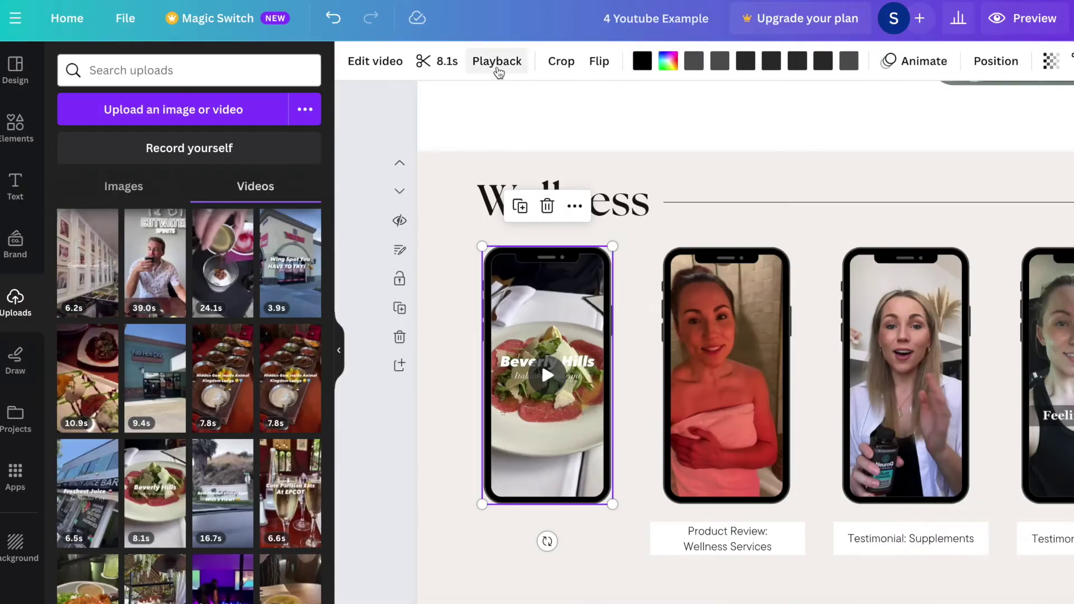
left_click(497, 63)
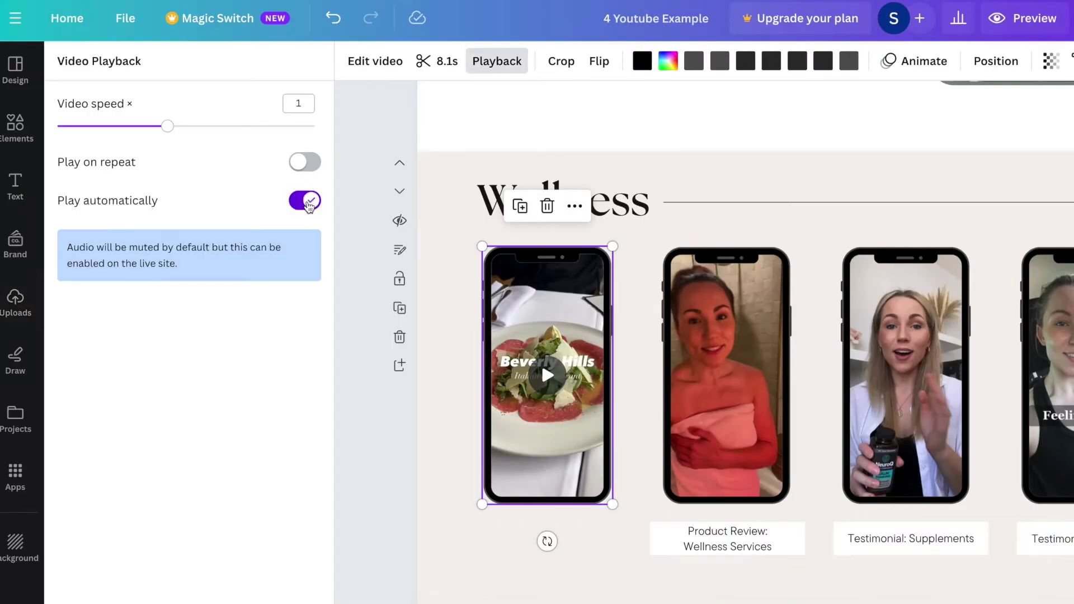
Step: Switch off Play automatically for the Beverly Hills video
left_click(307, 202)
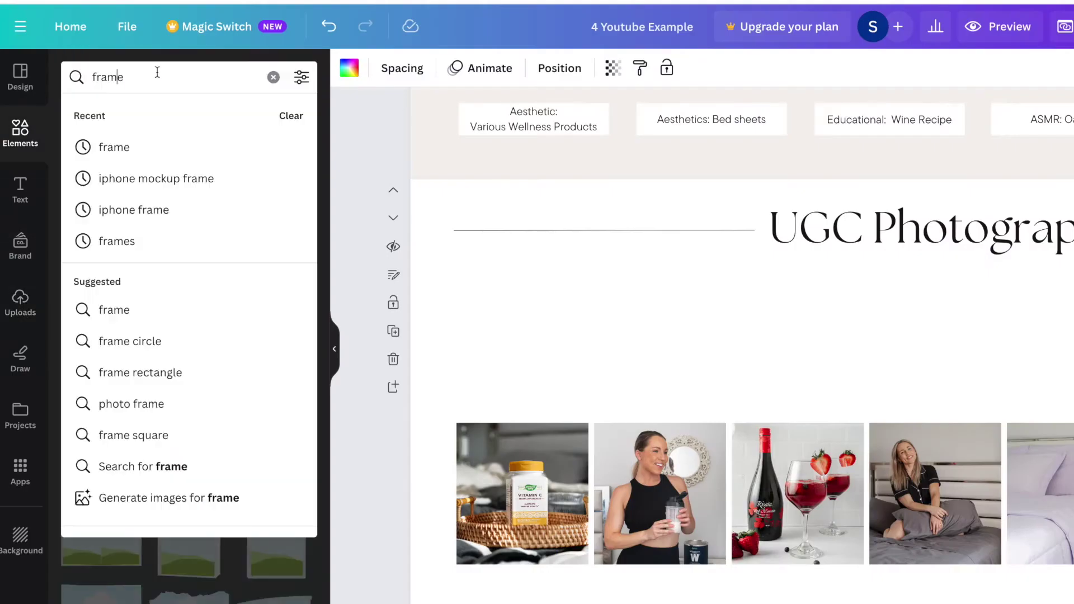
Step: Add a five-panel grid just above the UGC photo row, widened to match its width
left_click(275, 78)
type("grd")
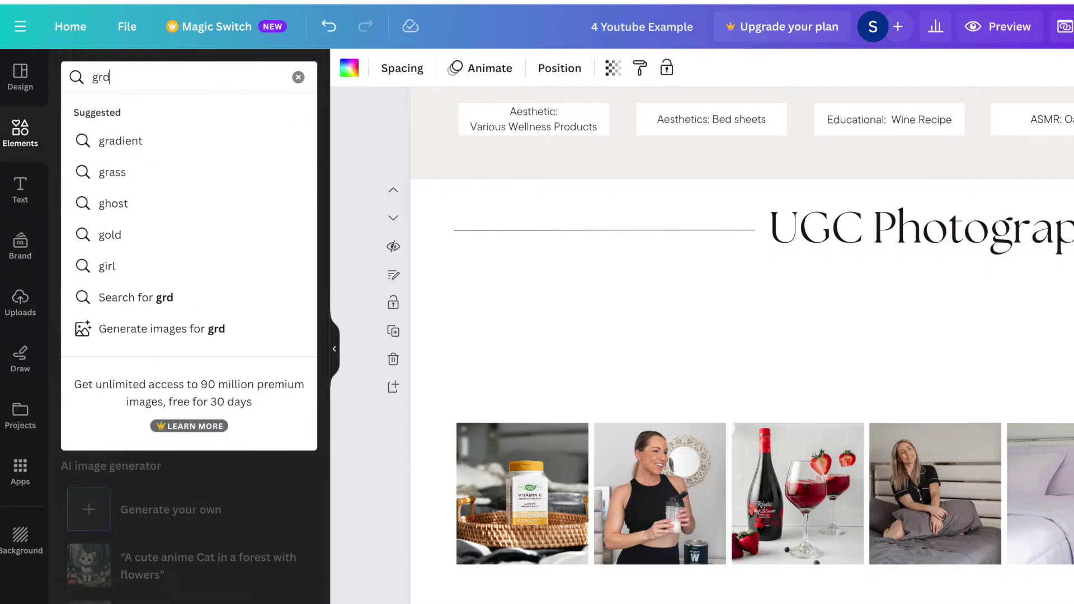
key("BackSpace")
left_click(301, 175)
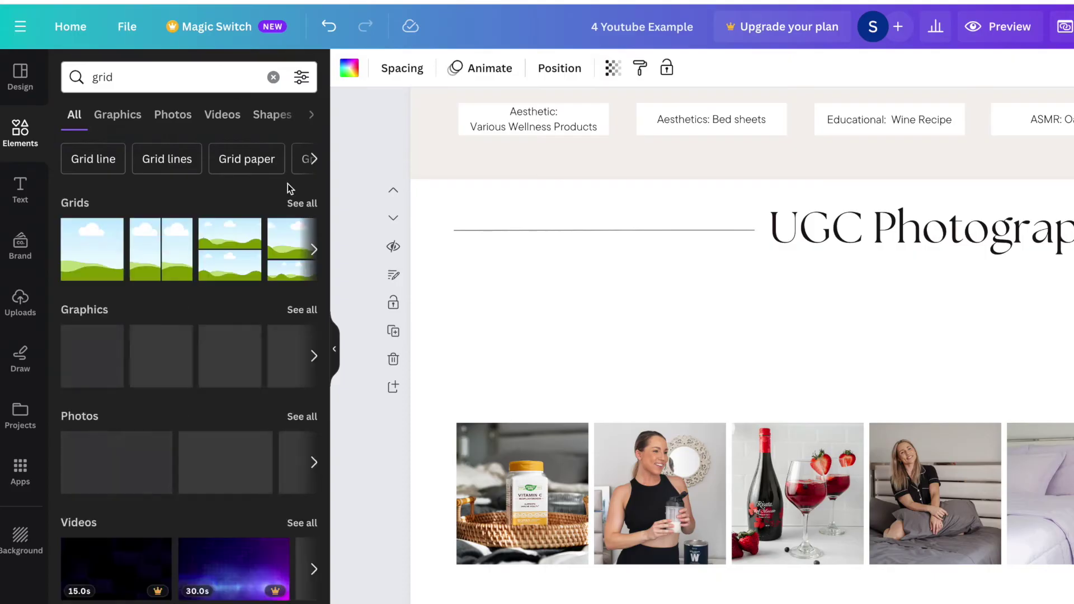
left_click(305, 202)
scroll(203, 394, "down", 5)
scroll(203, 395, "down", 3)
left_click(204, 394)
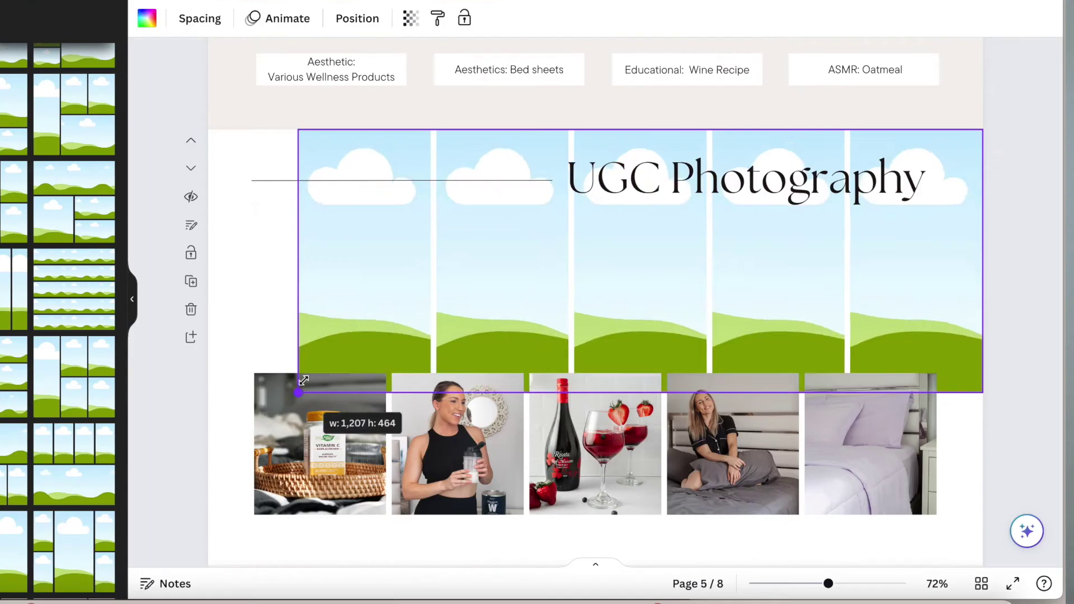
left_click_drag(499, 433, 562, 300)
left_click_drag(434, 209, 327, 304)
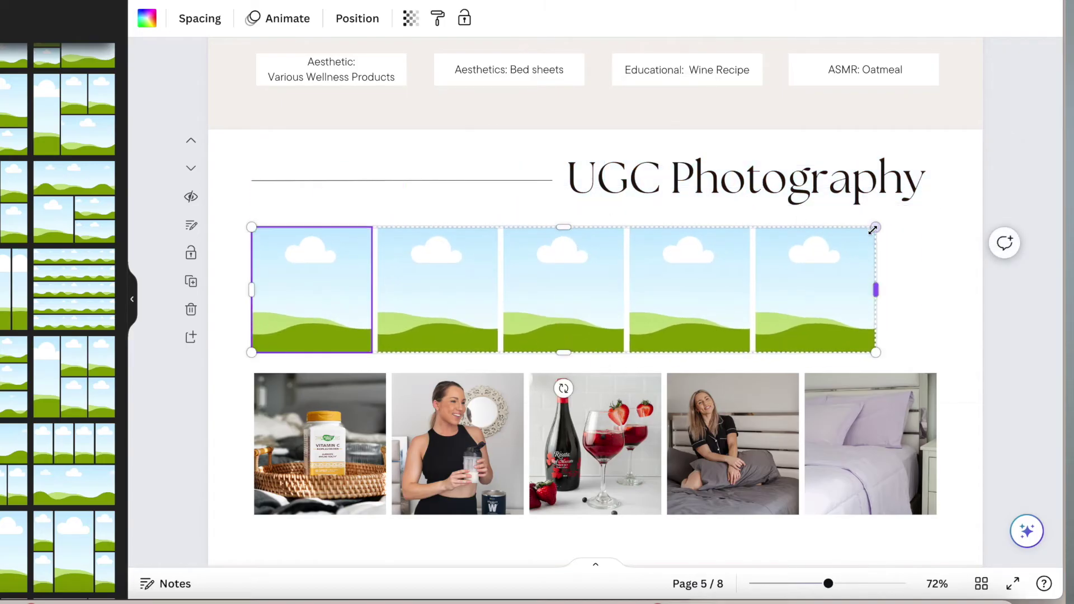
left_click_drag(874, 226, 937, 221)
Step: Fill the grid with bottle, cookie bar, red-light panel, gift wrapping and Good Mylk photos; set spacing 79
left_click_drag(14, 503, 313, 328)
left_click_drag(86, 396, 433, 342)
left_click_drag(55, 391, 596, 308)
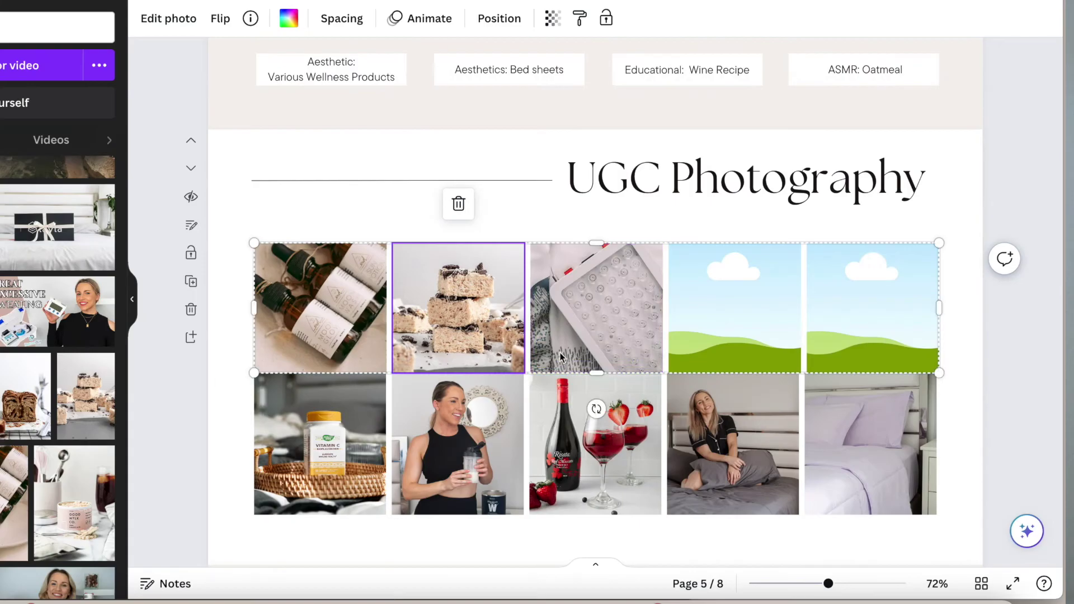
left_click_drag(56, 391, 735, 308)
double_click(736, 303)
left_click(53, 571)
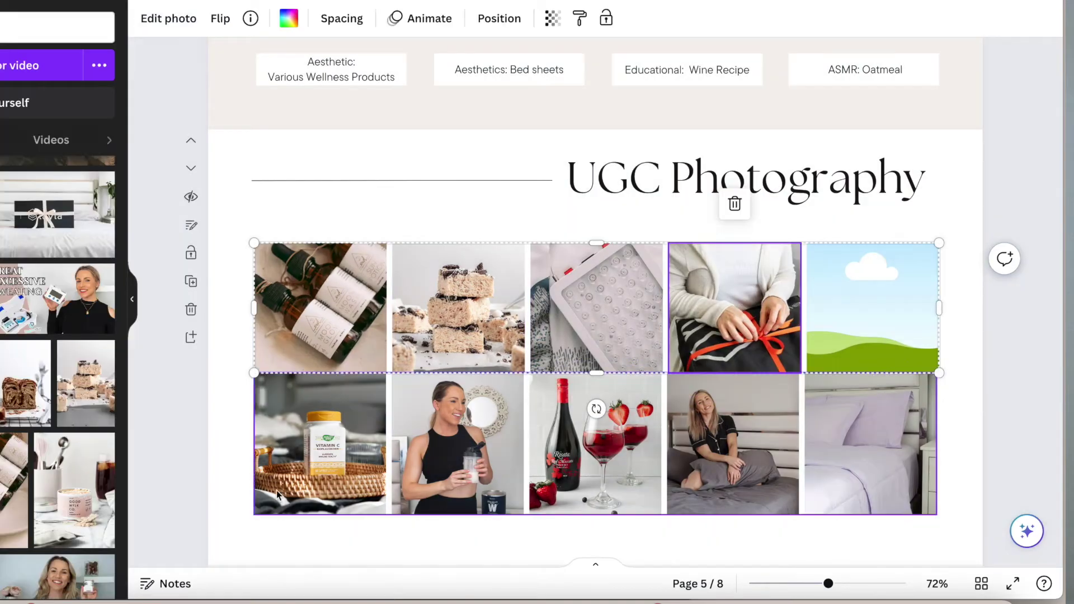
left_click_drag(72, 400, 906, 297)
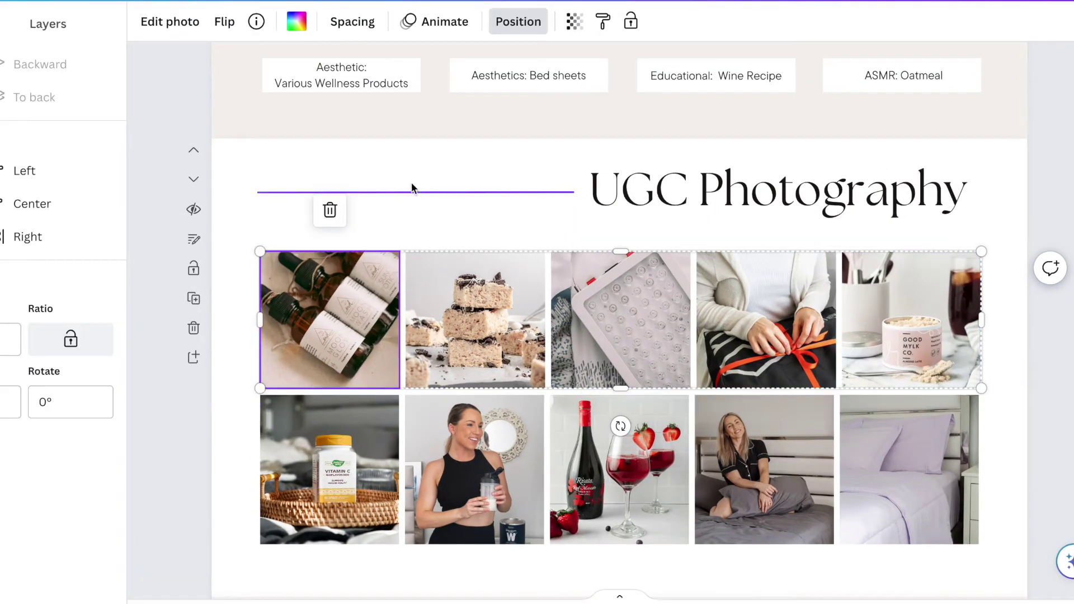
left_click(365, 33)
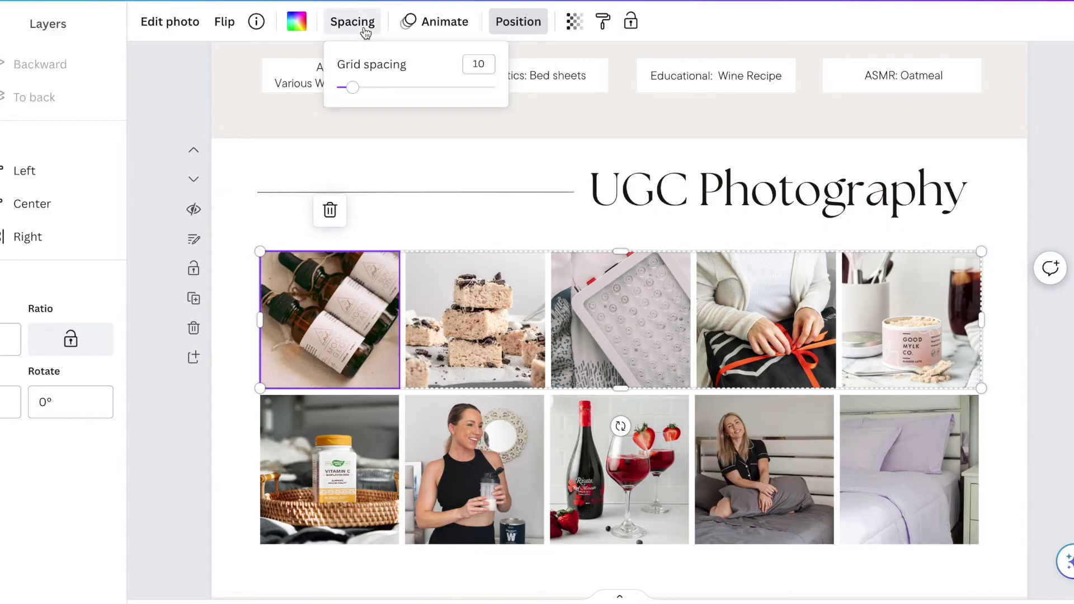
left_click_drag(356, 92, 463, 114)
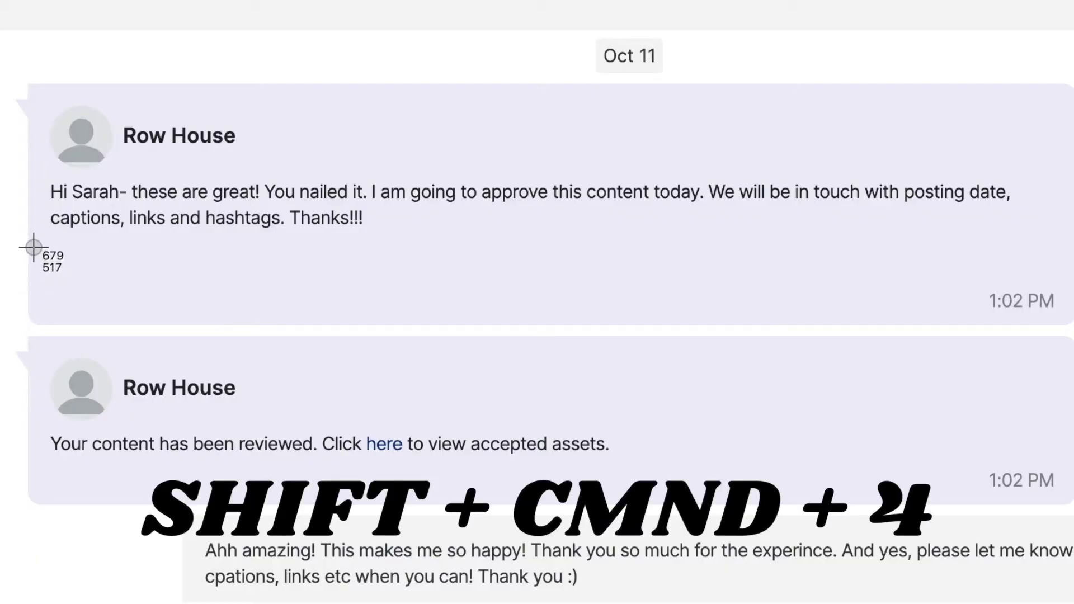
Step: Paste a screenshot of the first client message below the Orangetheory card
left_click_drag(38, 246, 1050, 94)
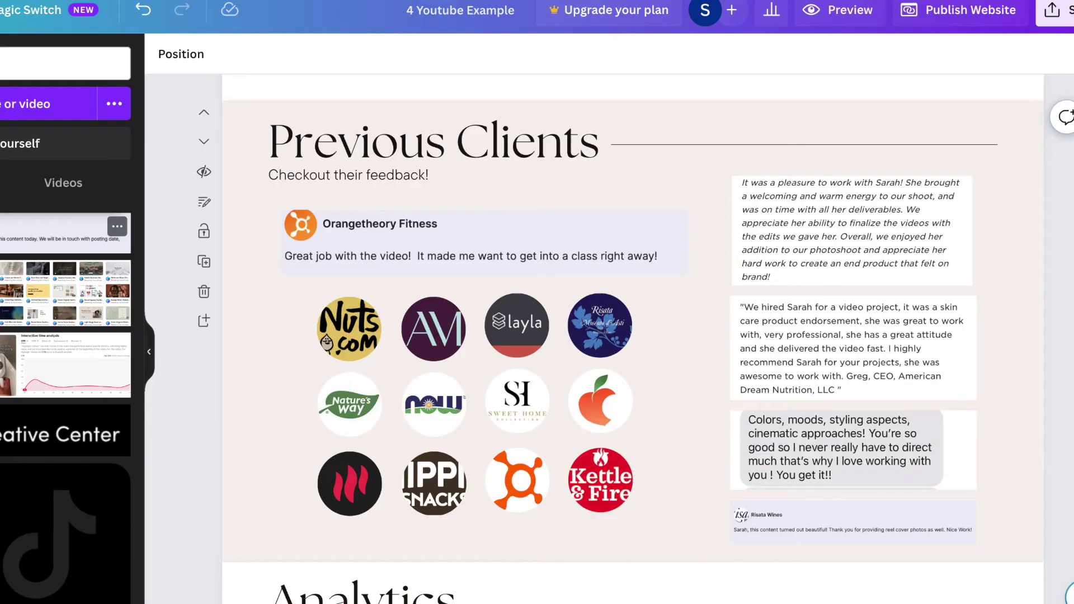
key("super+v")
left_click_drag(605, 244, 922, 515)
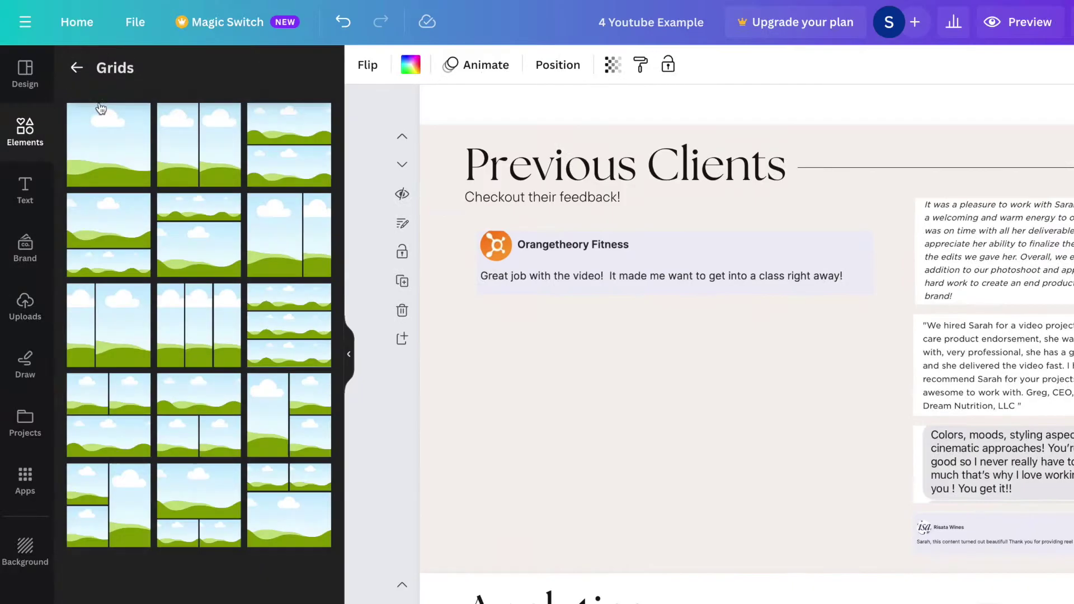
Step: Add a circle frame near the Orangetheory card and drop client logos into the circle frames
left_click(77, 67)
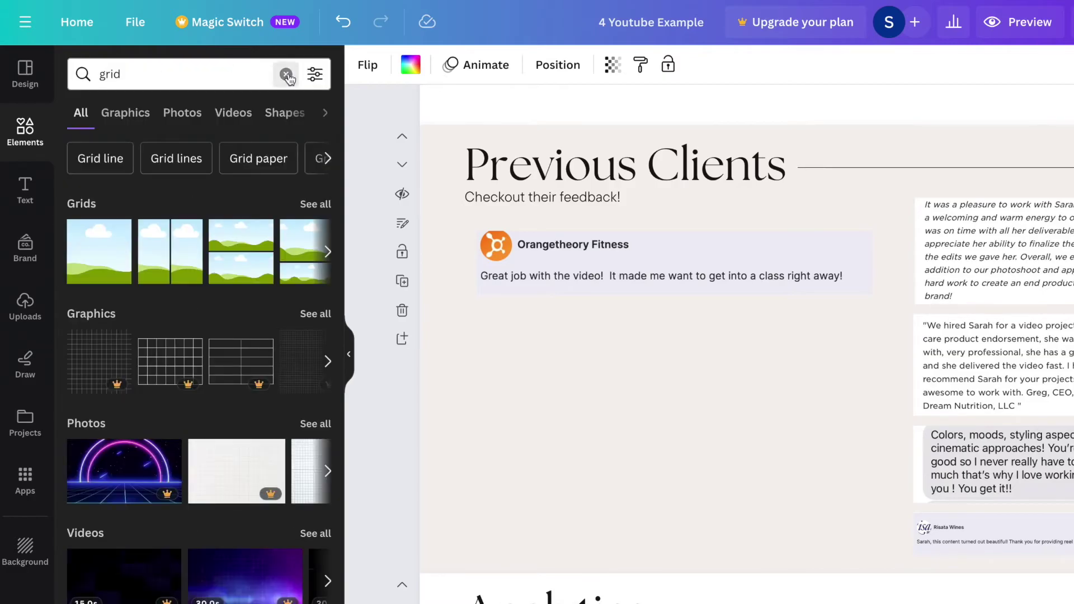
left_click(286, 74)
type("frame")
key("Return")
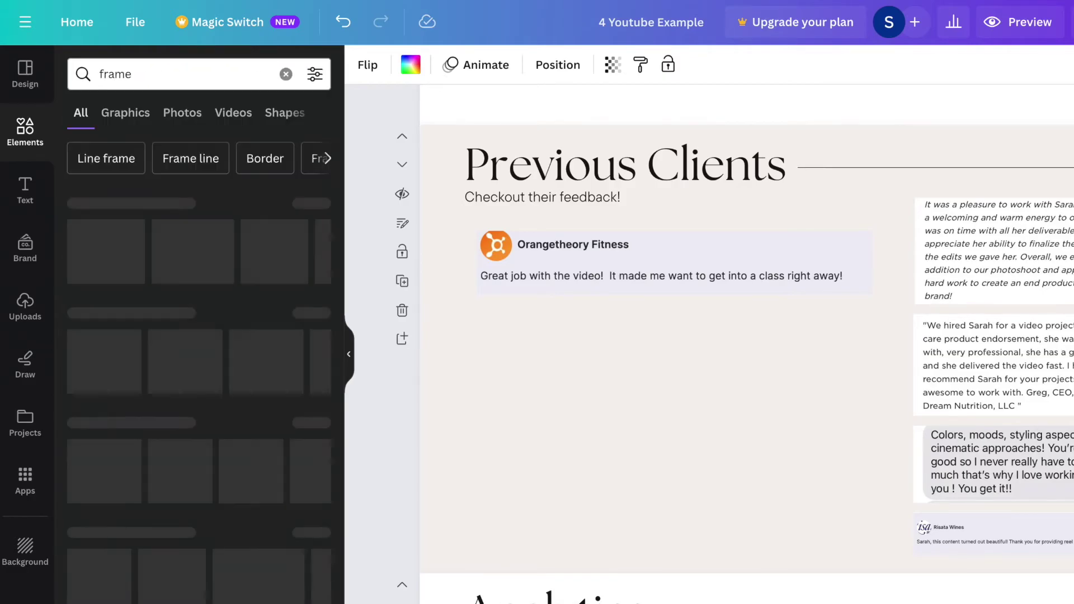
left_click(99, 251)
left_click_drag(903, 434, 602, 362)
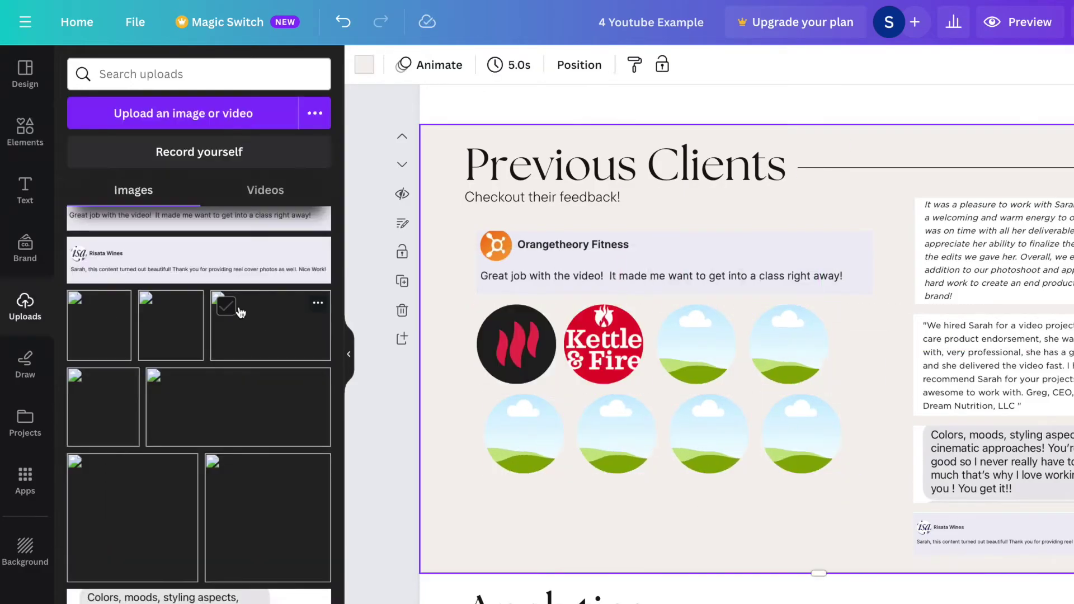
left_click_drag(239, 405, 789, 344)
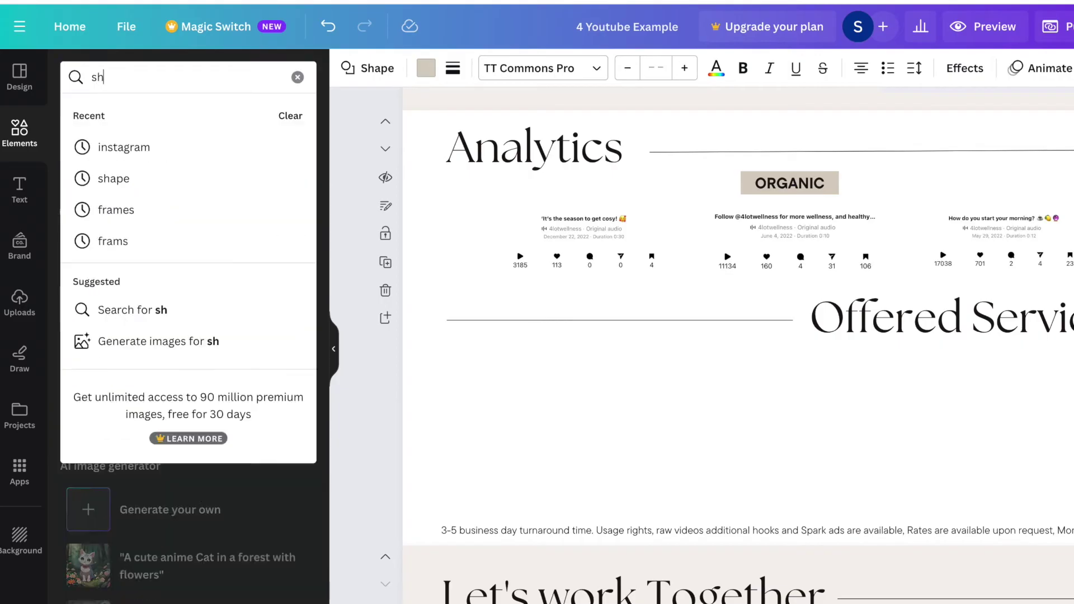
Step: Add a grey rectangle of about 230 by 72 with a subheading text box beside it
key("Return")
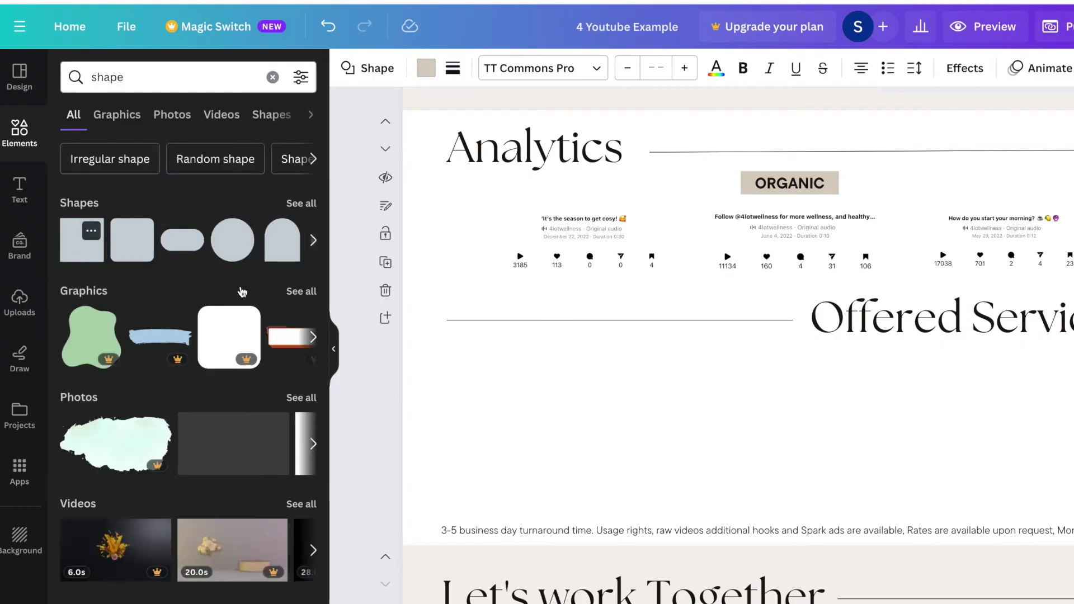
key("r")
left_click_drag(786, 376, 785, 301)
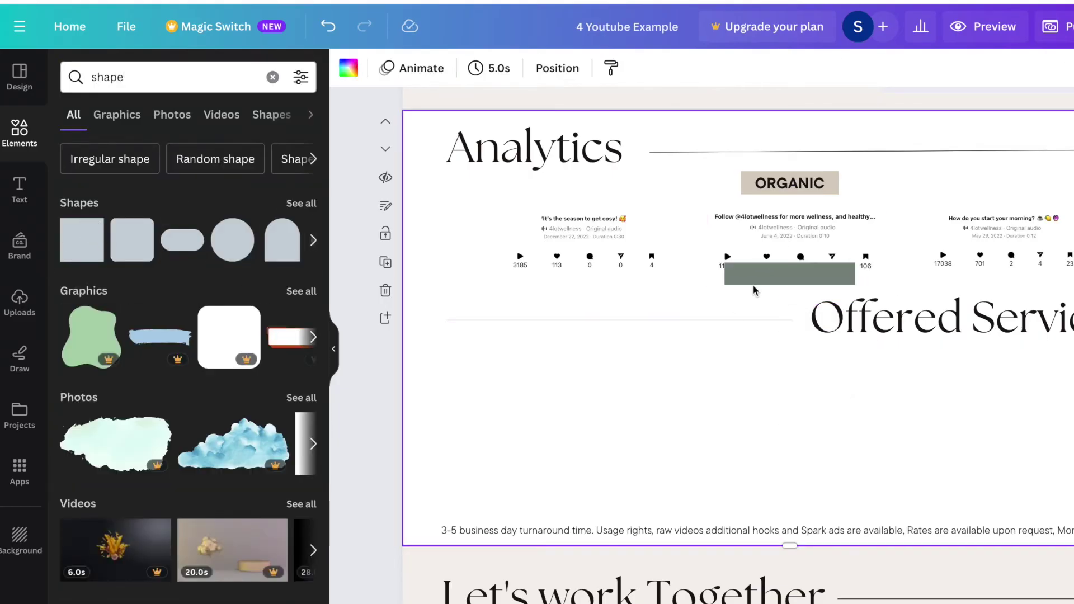
left_click(20, 189)
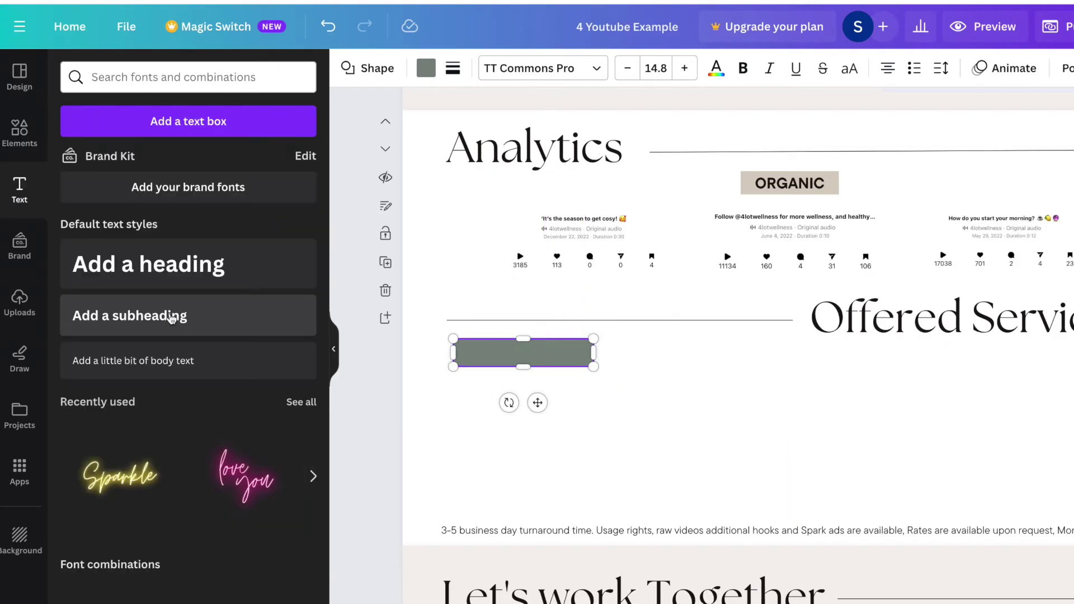
left_click_drag(240, 314, 538, 412)
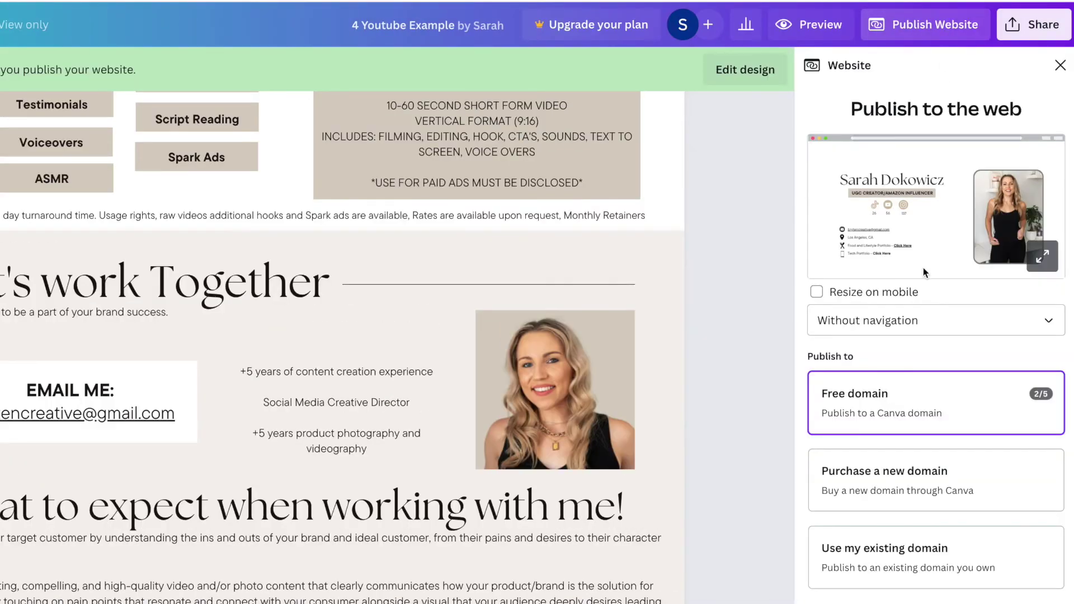
Step: Turn off Resize on mobile and correct 'inut' to 'input' in the page description
left_click(818, 293)
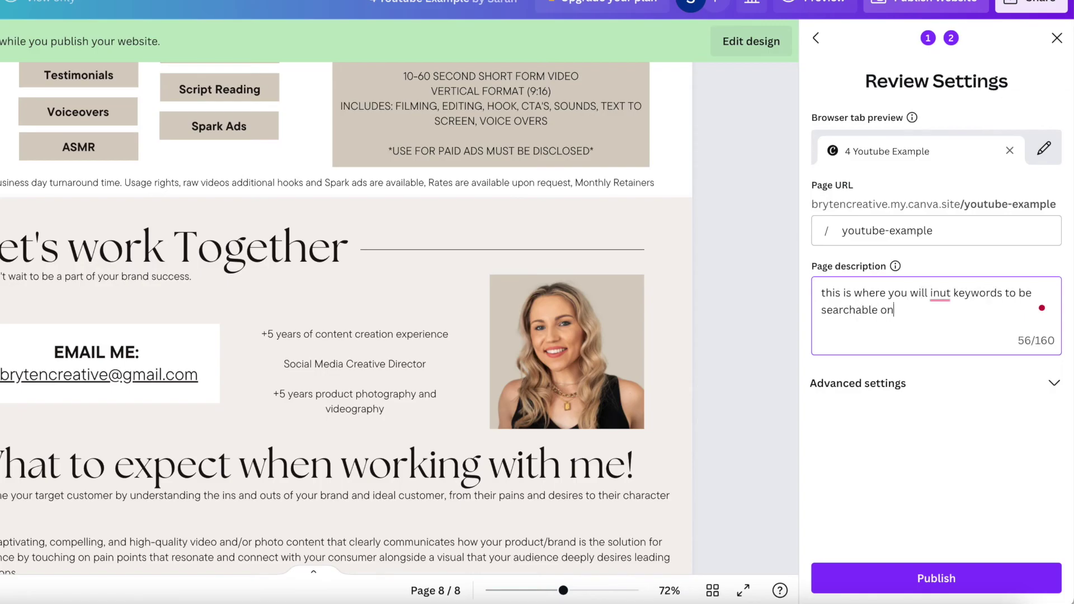
right_click(940, 293)
left_click(951, 319)
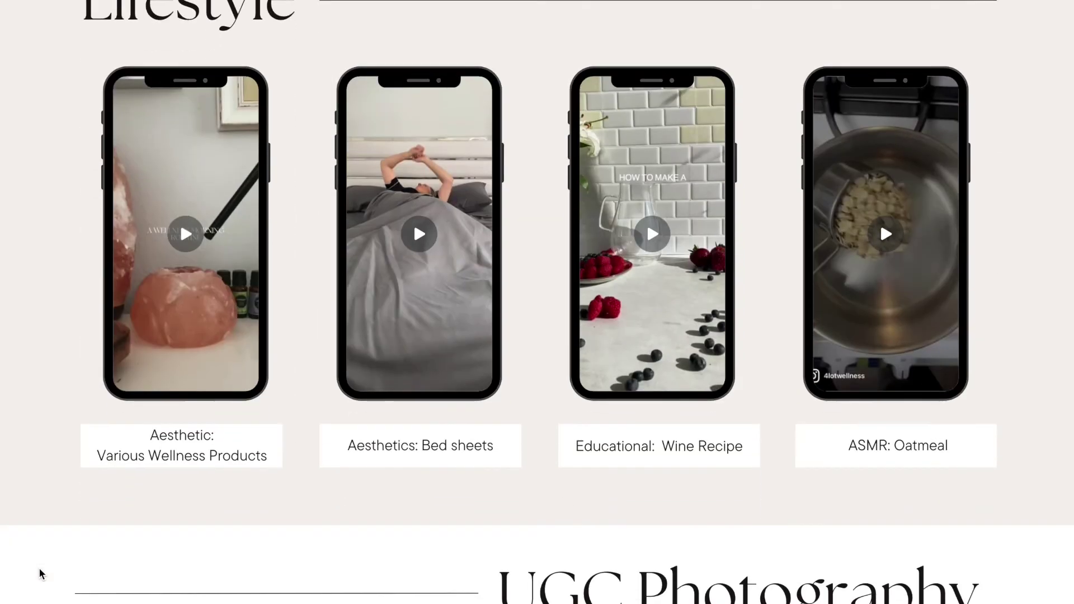
scroll(39, 573, "down", 15)
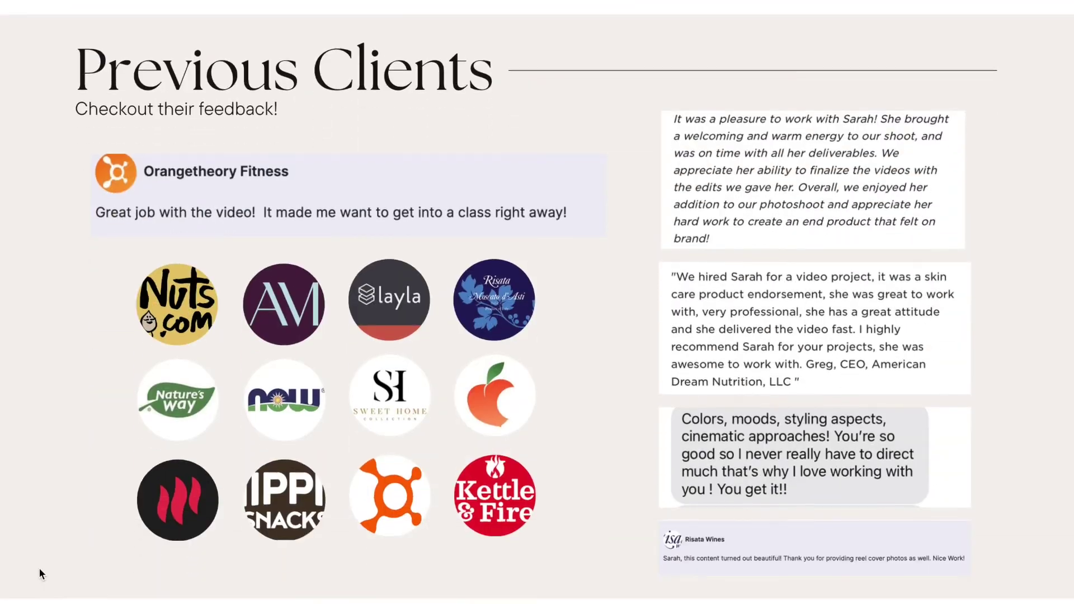
scroll(39, 570, "down", 15)
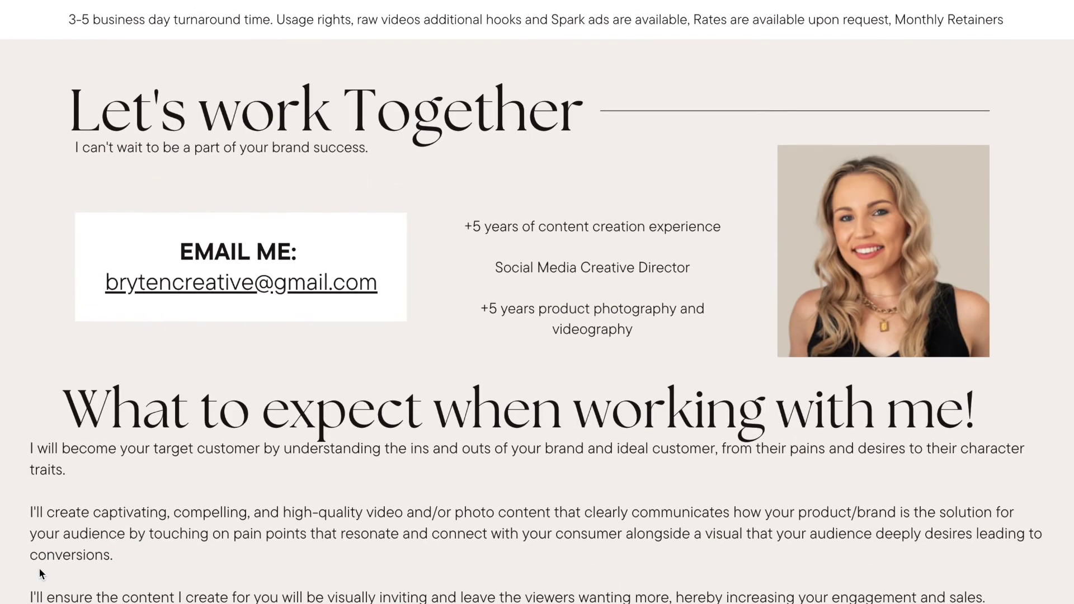